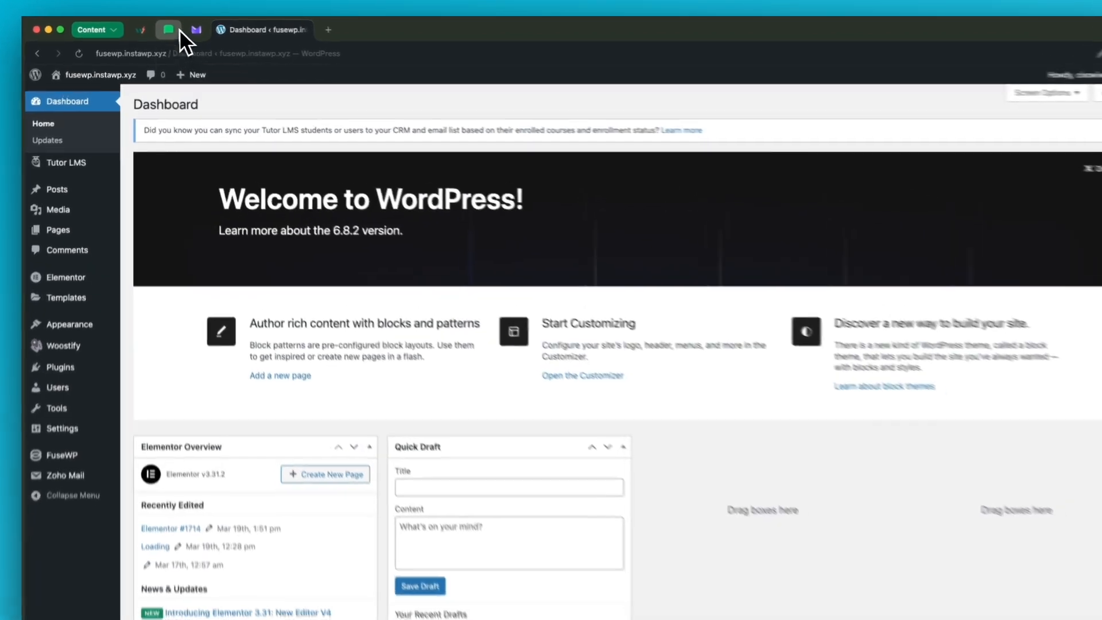
Switch to MailerLite to review its subscriber groups, and return to the WordPress dashboard.
{"action": "left_click", "coordinate": [163, 28]}
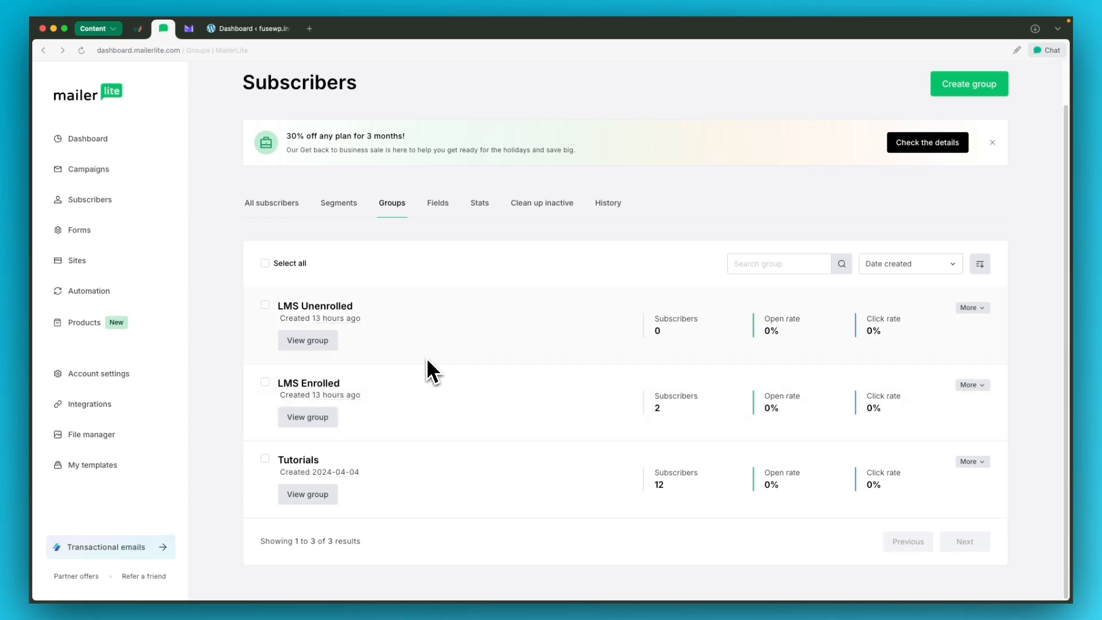
{"action": "left_click", "coordinate": [253, 28]}
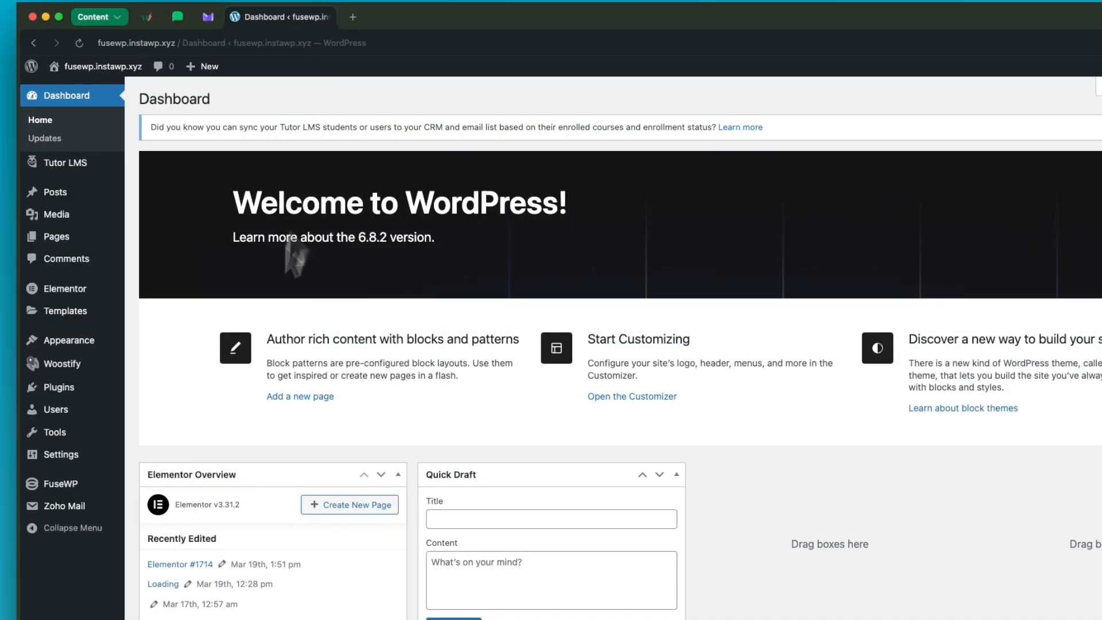
Examine the integrations in the FuseWP settings, including the connection fields required for ActiveCampaign, and close them without changes.
{"action": "mouse_move", "coordinate": [75, 474]}
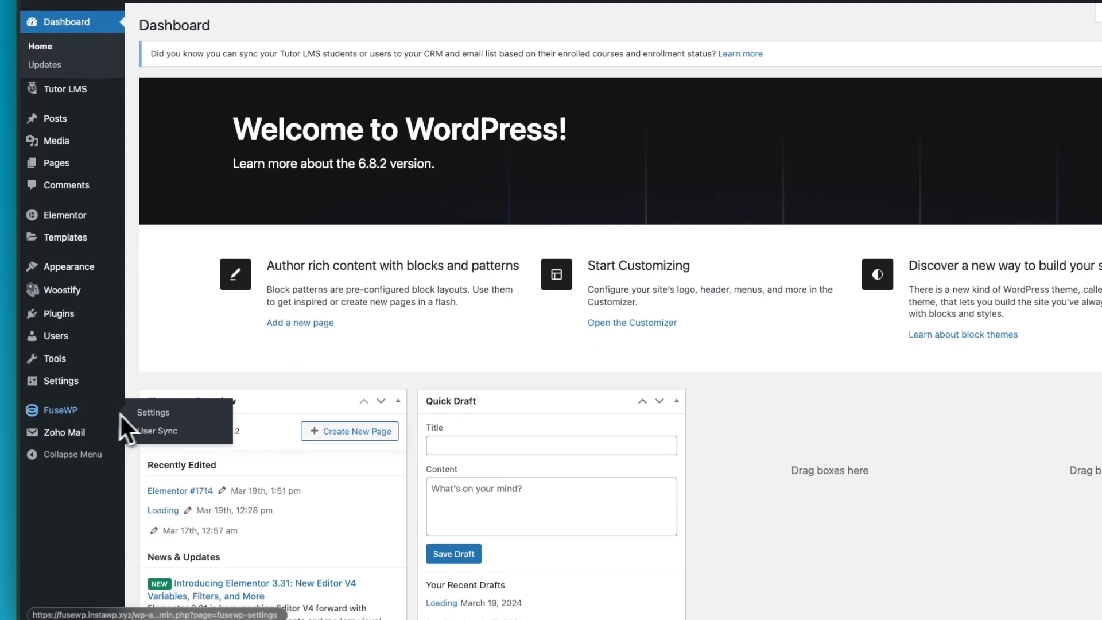
{"action": "left_click", "coordinate": [142, 413]}
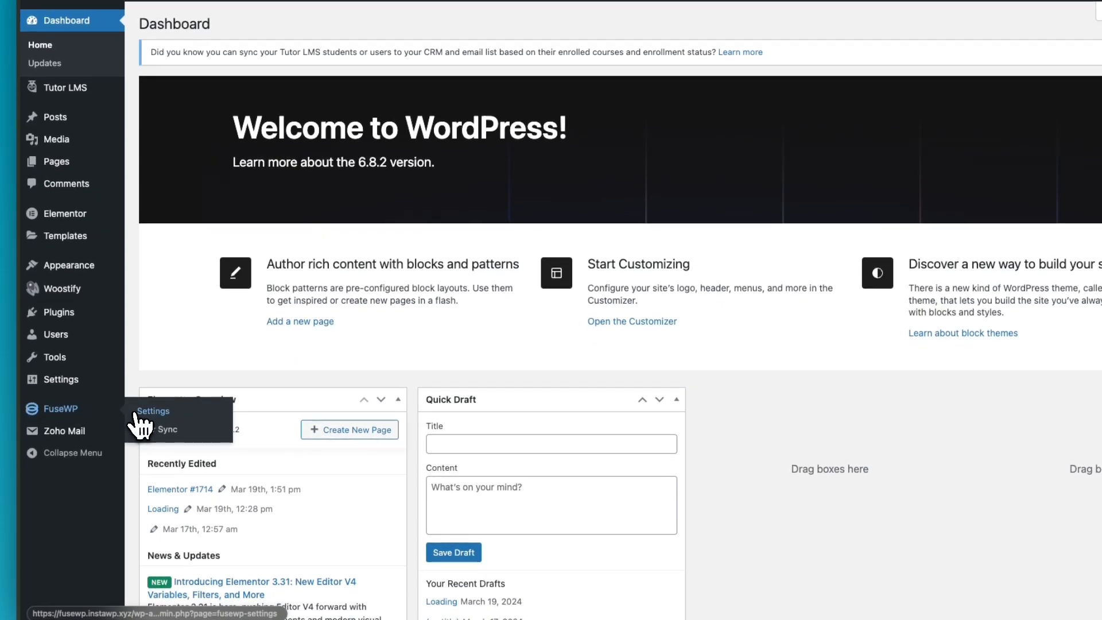
{"action": "scroll", "coordinate": [408, 332], "scroll_direction": "down", "scroll_amount": 10}
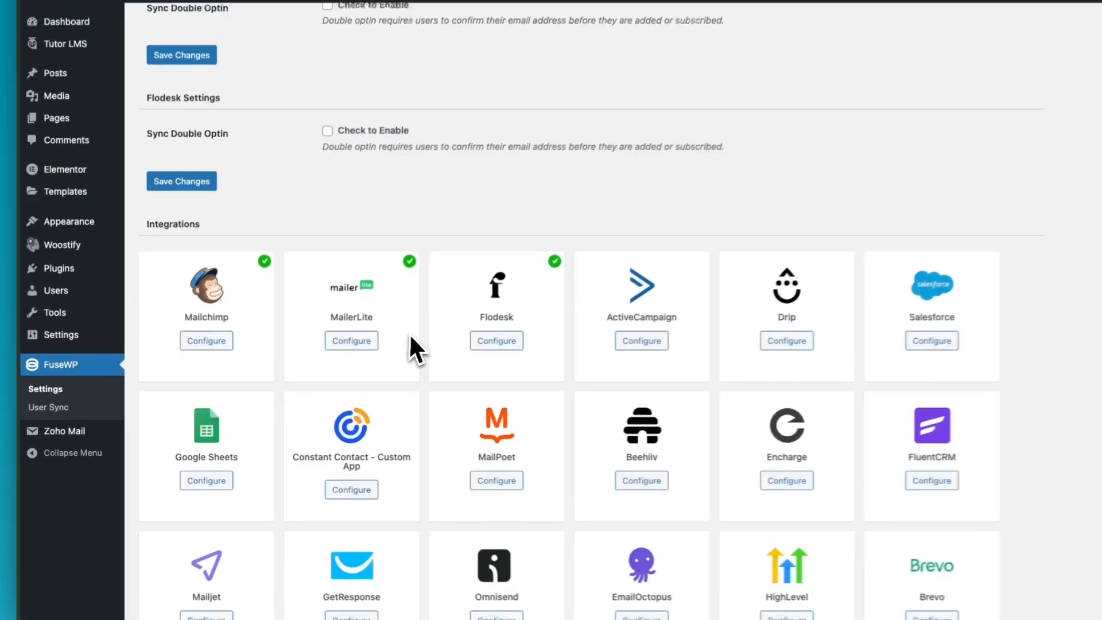
{"action": "scroll", "coordinate": [409, 332], "scroll_direction": "up", "scroll_amount": 3}
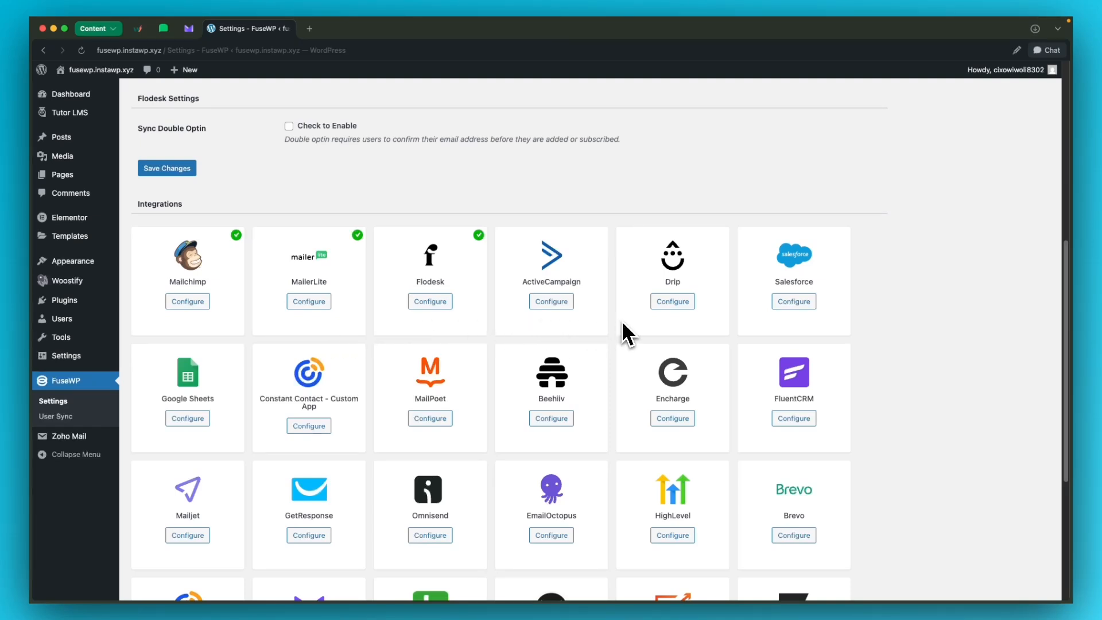
{"action": "left_click", "coordinate": [554, 302]}
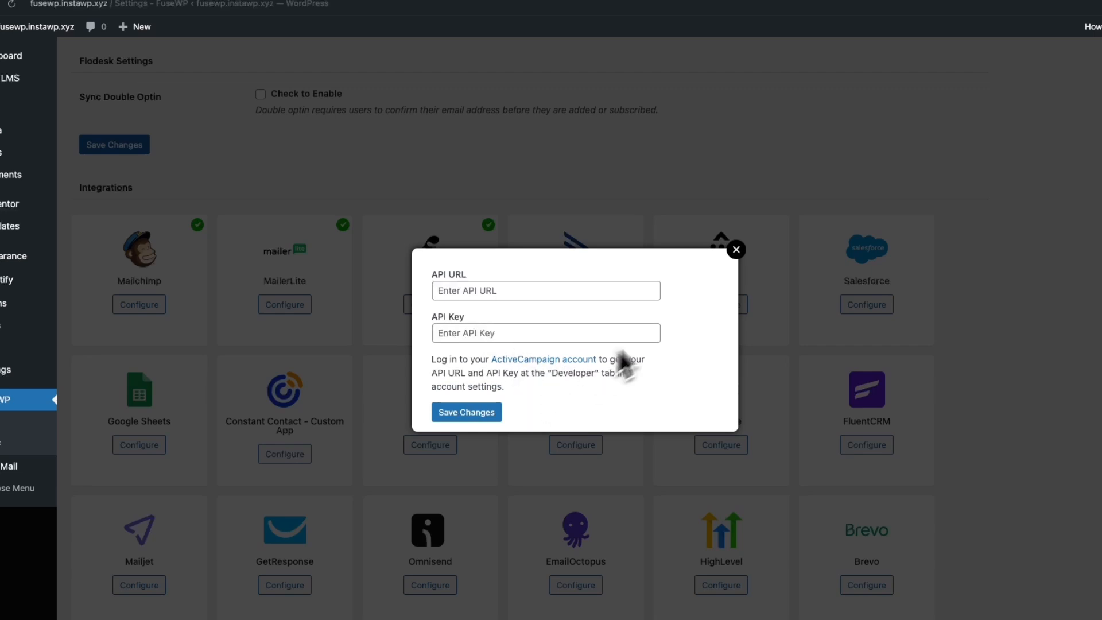
{"action": "left_click", "coordinate": [737, 251]}
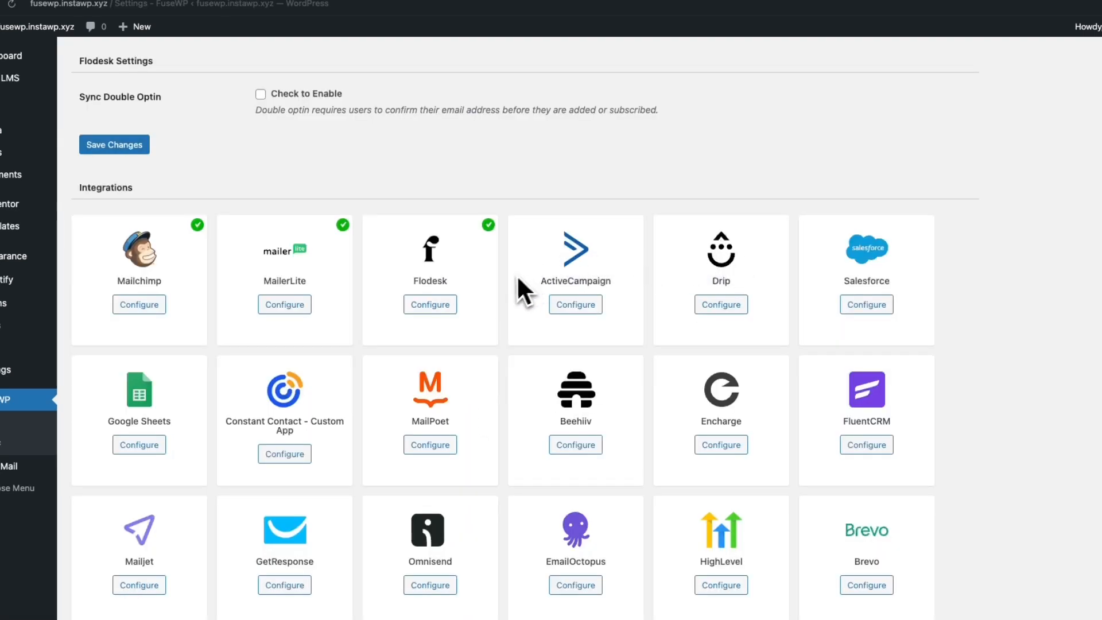
View the list of Tutor LMS courses.
{"action": "scroll", "coordinate": [503, 287], "scroll_direction": "up", "scroll_amount": 3}
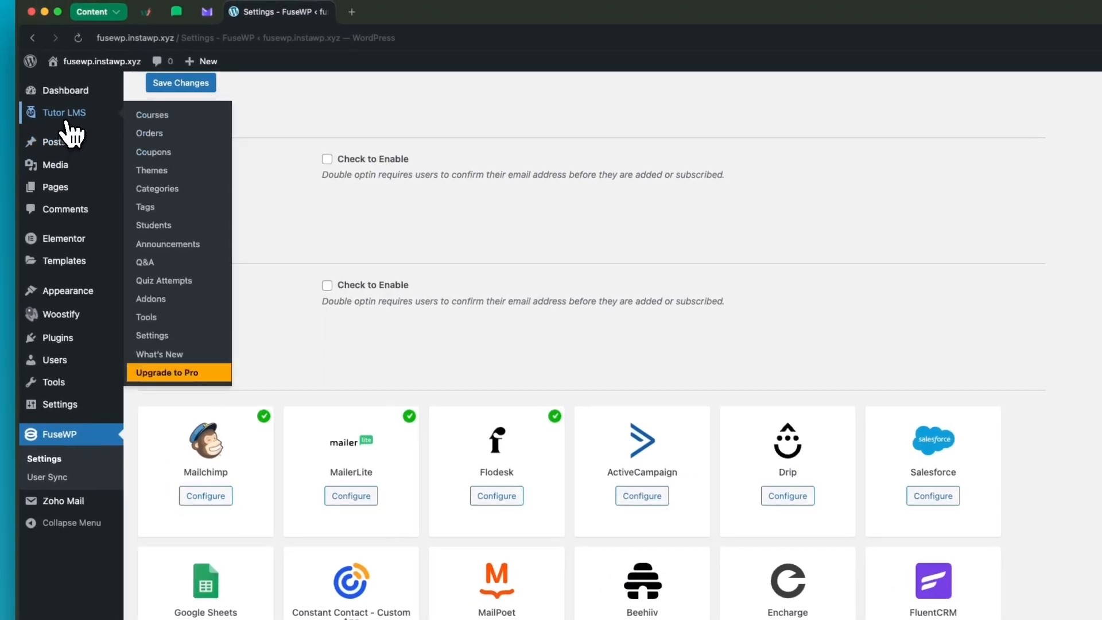
{"action": "left_click", "coordinate": [167, 119]}
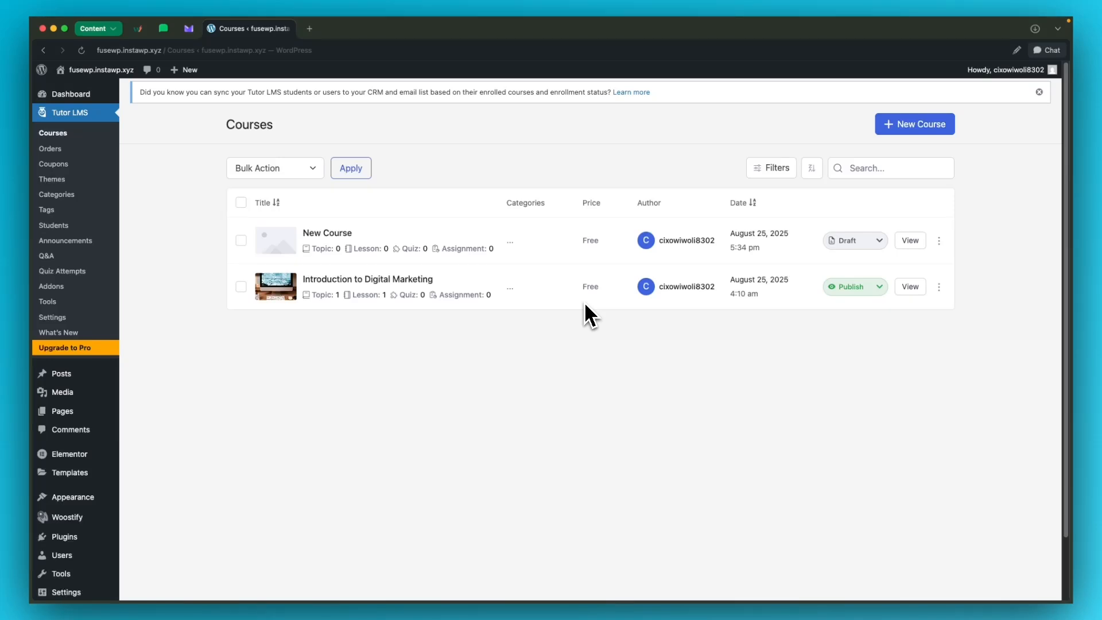
{"action": "scroll", "coordinate": [127, 430], "scroll_direction": "down", "scroll_amount": 2}
Create a FuseWP user sync rule with Tutor LMS Courses as source and Introduction to Digital Marketing as source item.
{"action": "mouse_move", "coordinate": [80, 550]}
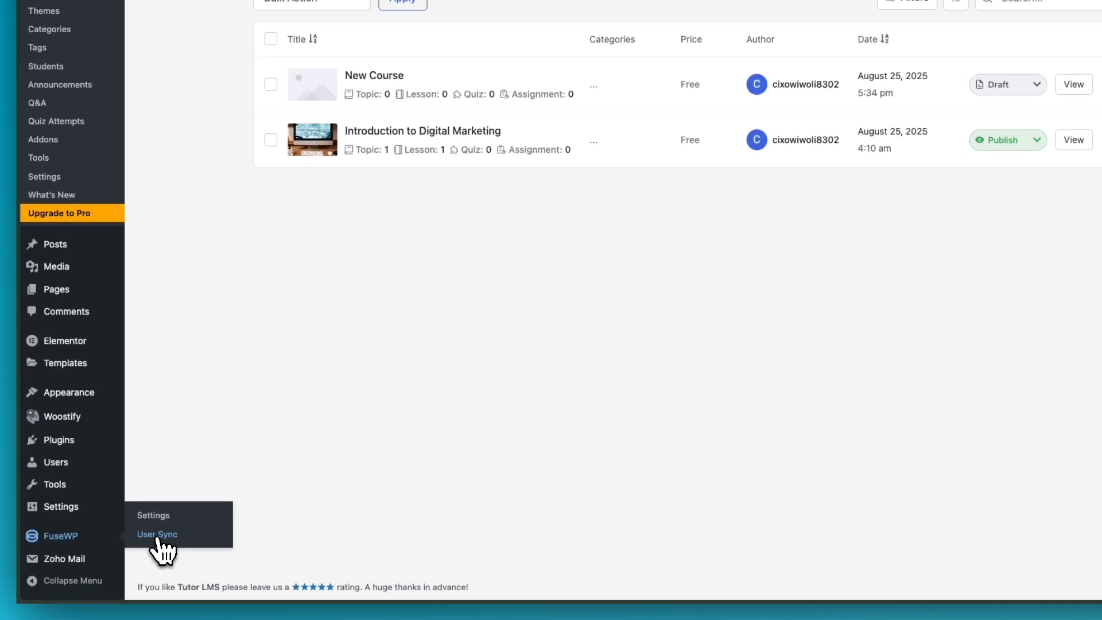
{"action": "left_click", "coordinate": [157, 535]}
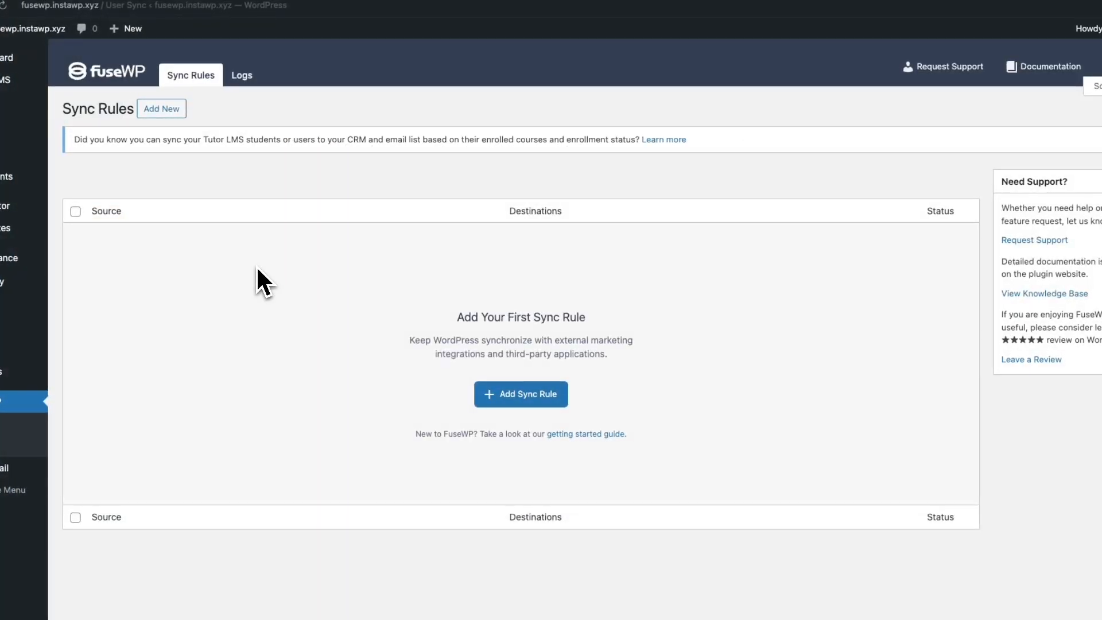
{"action": "left_click", "coordinate": [498, 391]}
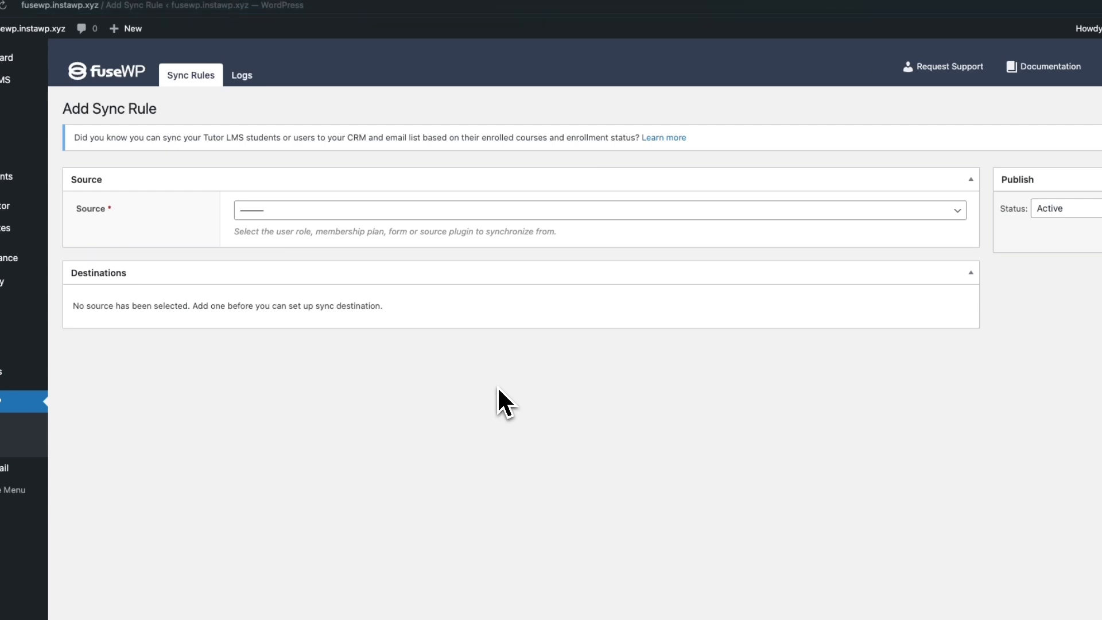
{"action": "left_click", "coordinate": [393, 210]}
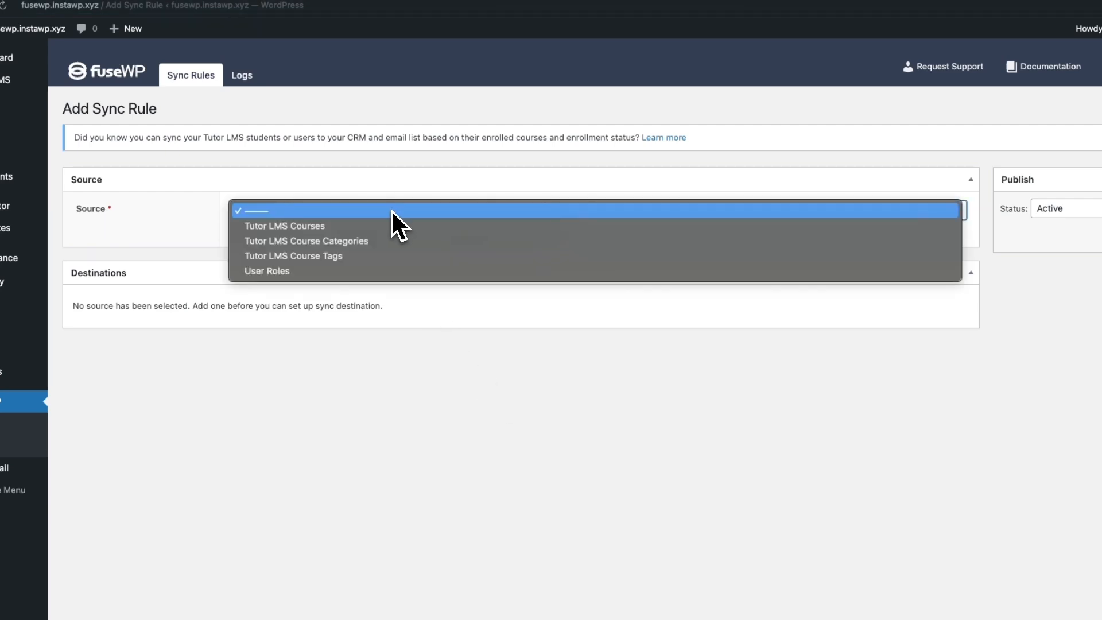
{"action": "left_click", "coordinate": [329, 226]}
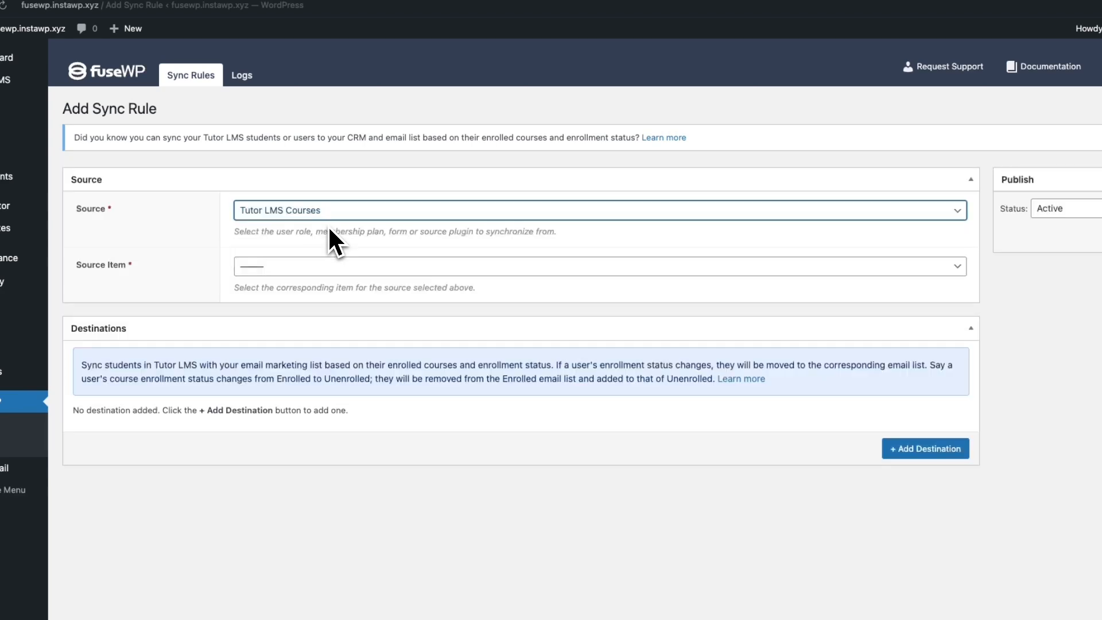
{"action": "left_click", "coordinate": [327, 274]}
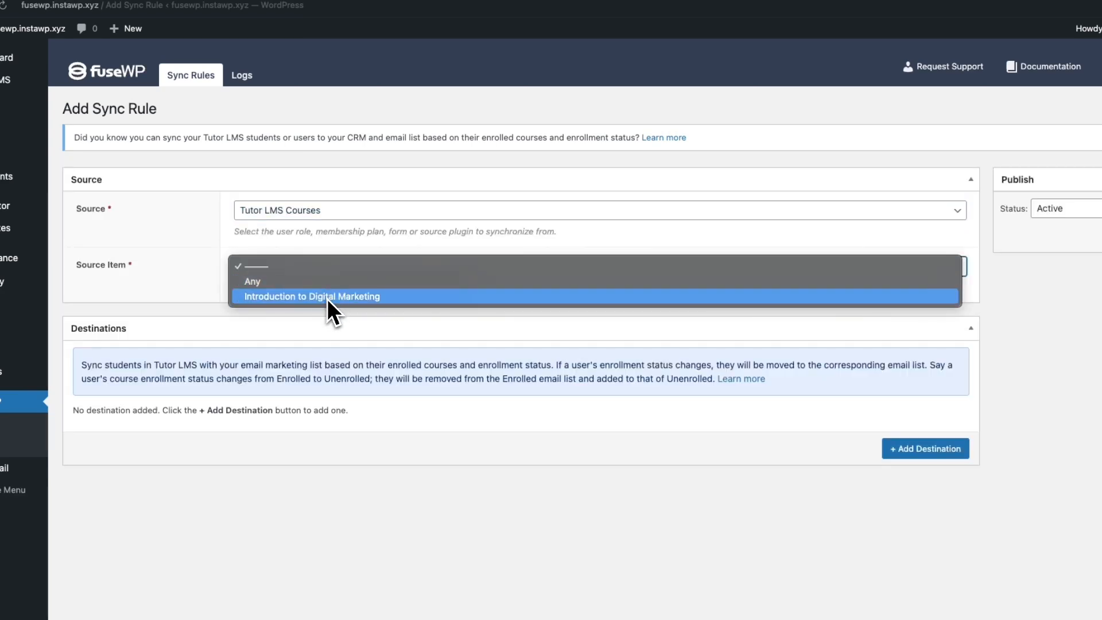
{"action": "left_click", "coordinate": [327, 297]}
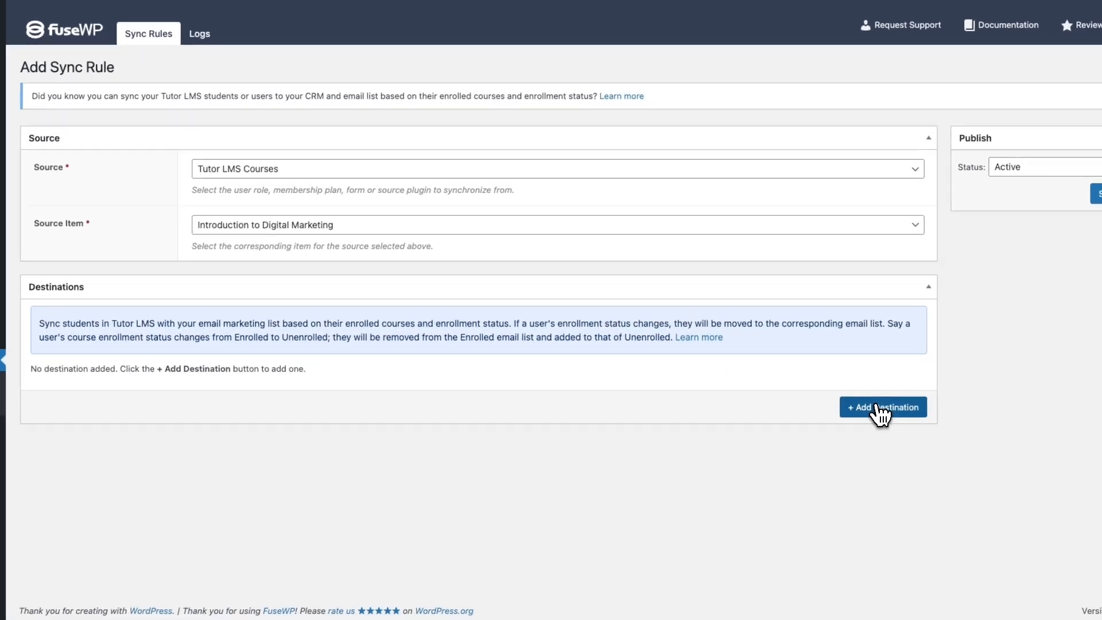
Add a destination for enrollment status Enrolled, using the MailerLite integration and the LMS Enrolled group.
{"action": "left_click", "coordinate": [923, 450]}
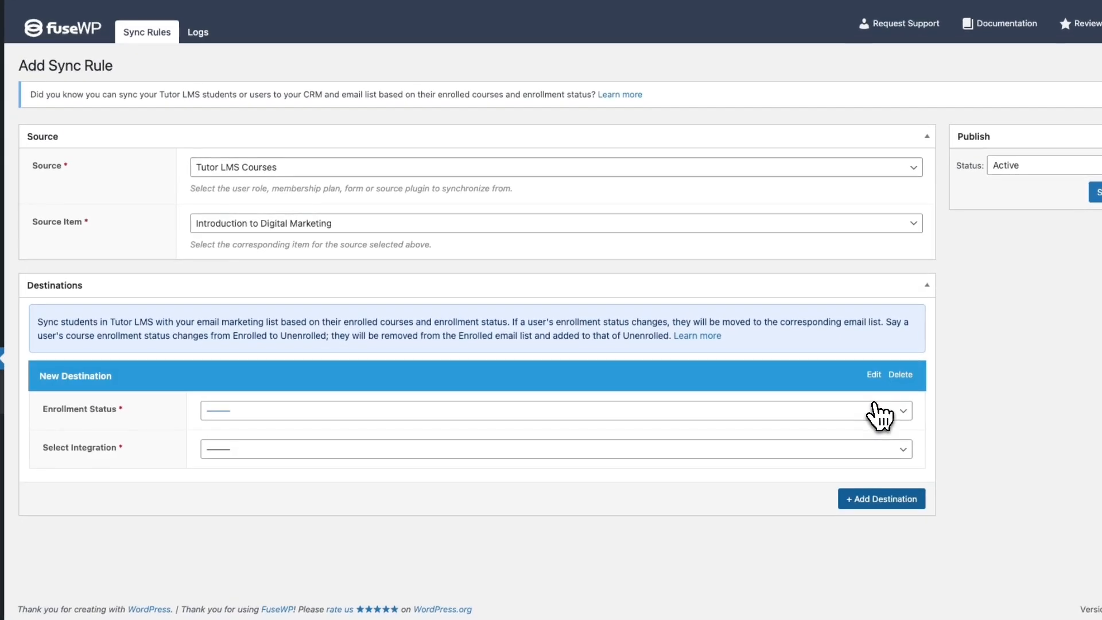
{"action": "left_click", "coordinate": [569, 410]}
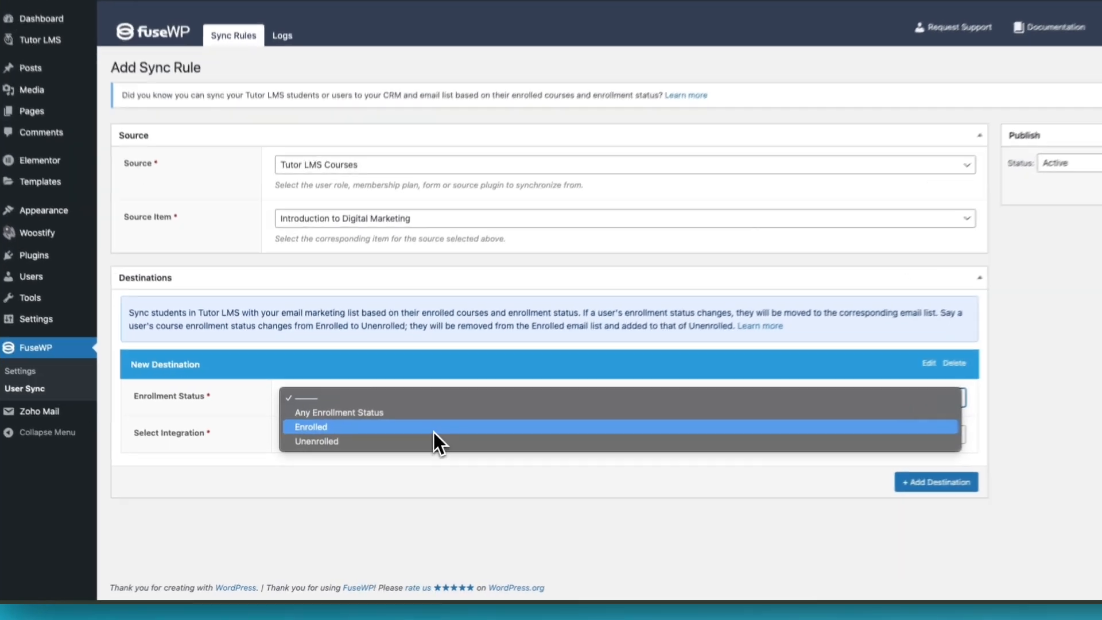
{"action": "left_click", "coordinate": [415, 450]}
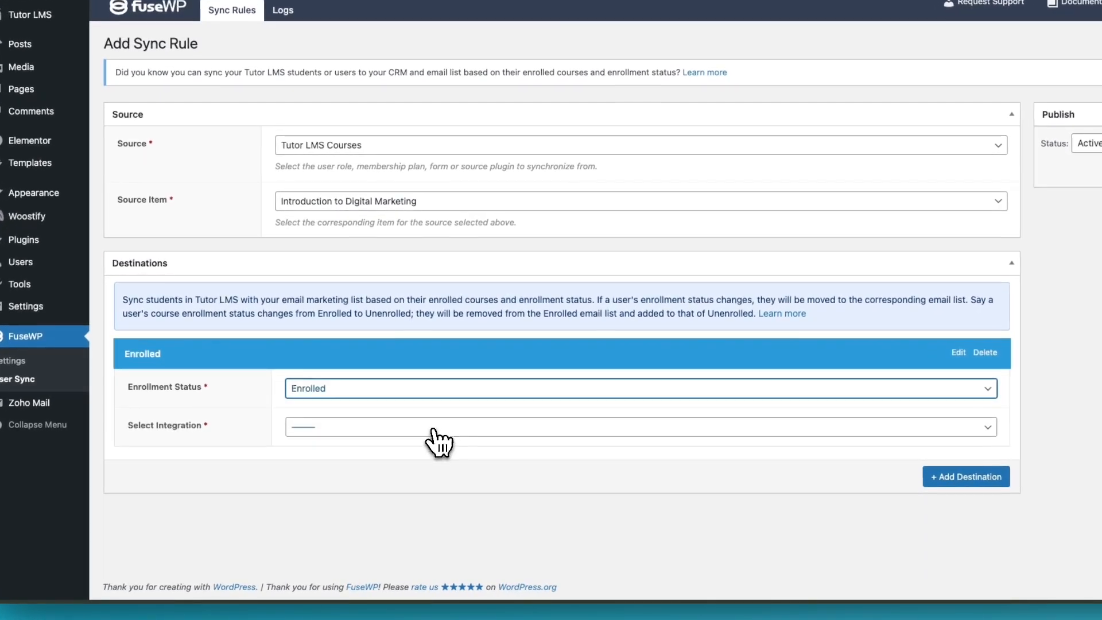
{"action": "left_click", "coordinate": [437, 437]}
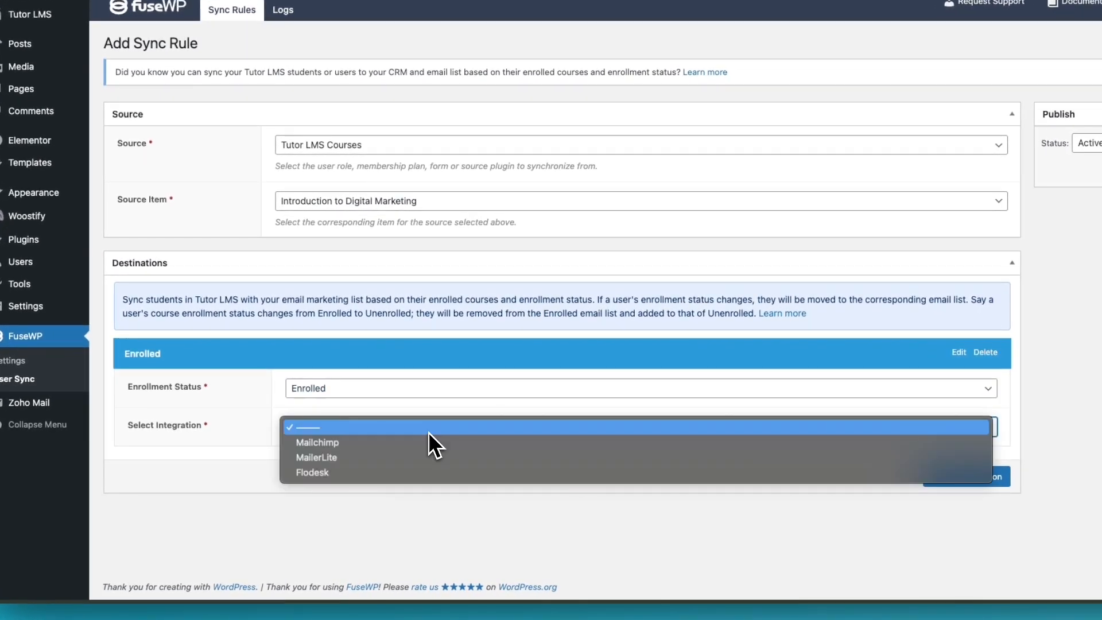
{"action": "left_click", "coordinate": [412, 458]}
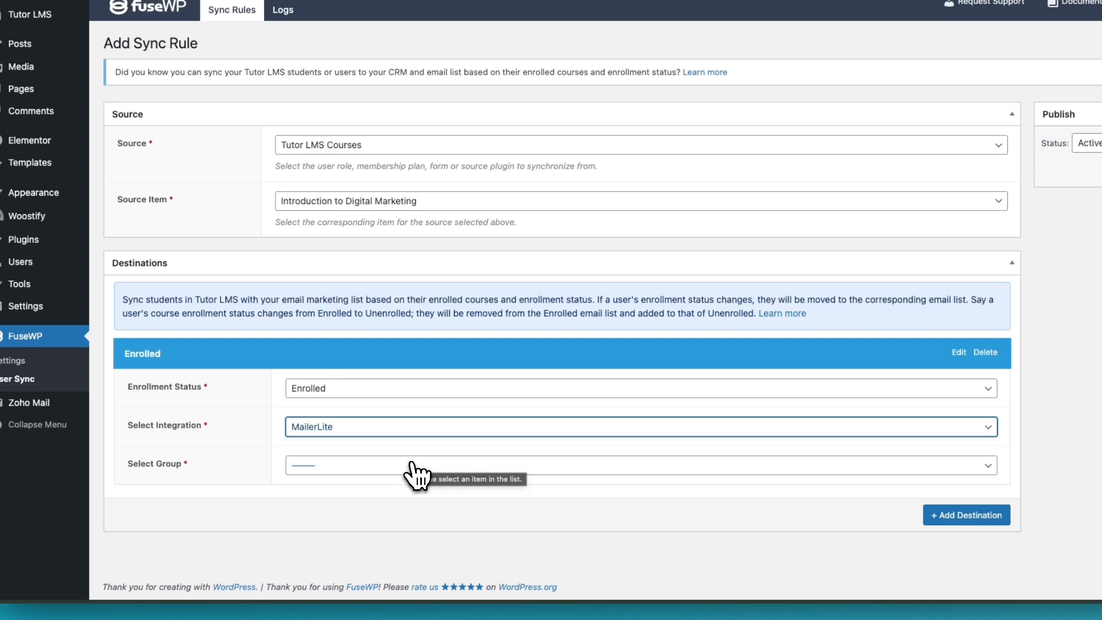
{"action": "left_click", "coordinate": [413, 465]}
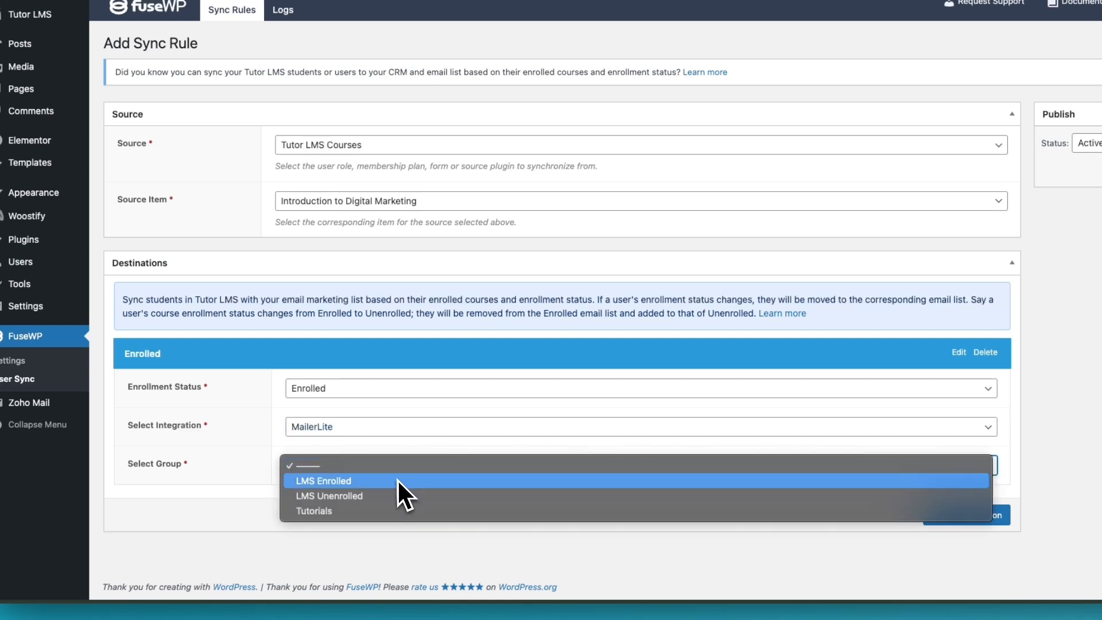
{"action": "left_click", "coordinate": [392, 481]}
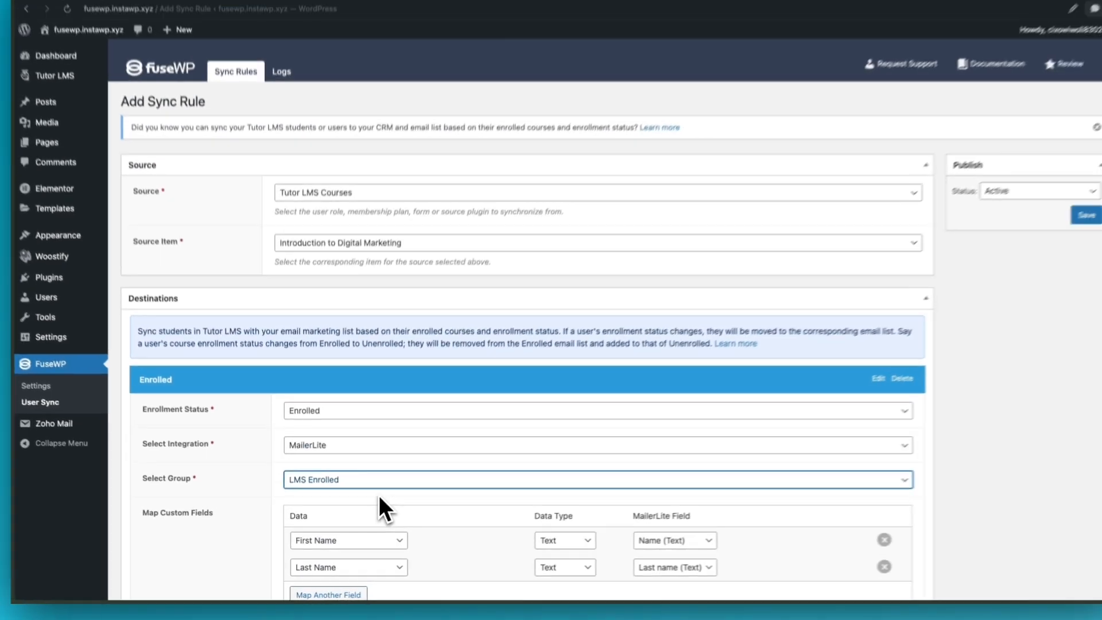
Add a custom field mapping to the Enrolled destination, linking Phone Number to MailerLite's Phone (Text) field.
{"action": "scroll", "coordinate": [370, 483], "scroll_direction": "down", "scroll_amount": 3}
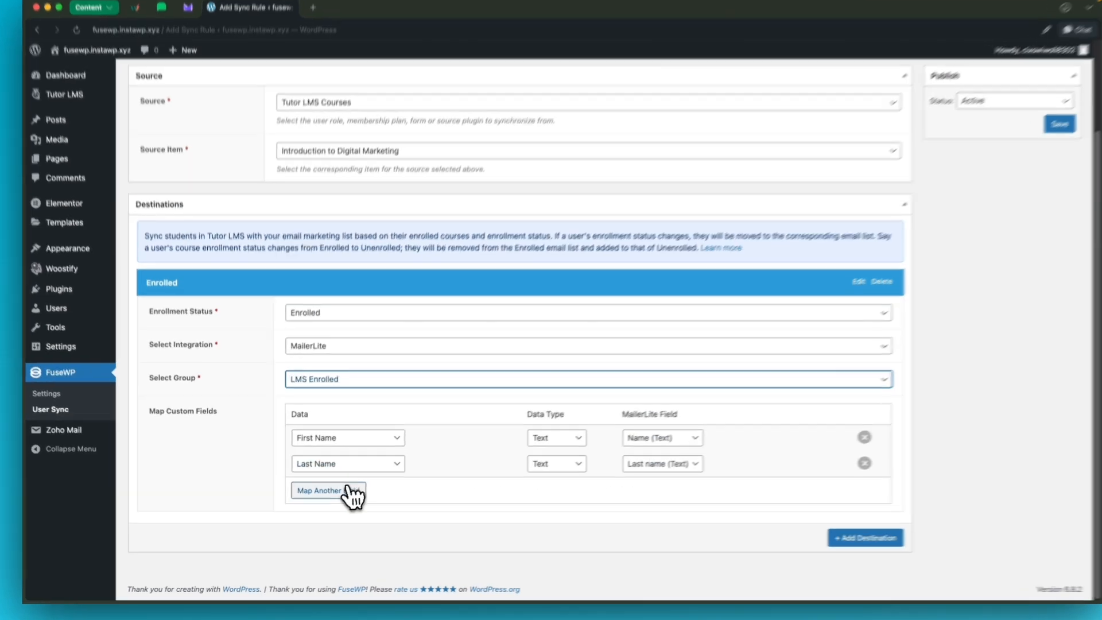
{"action": "left_click", "coordinate": [332, 494]}
{"action": "left_click", "coordinate": [410, 474]}
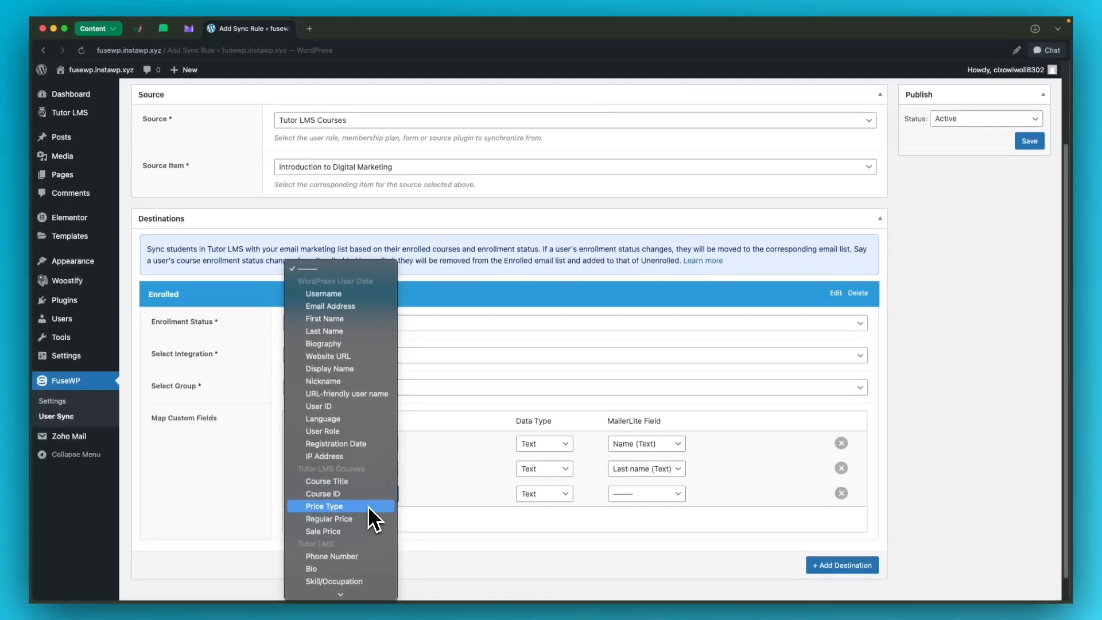
{"action": "left_click", "coordinate": [331, 556]}
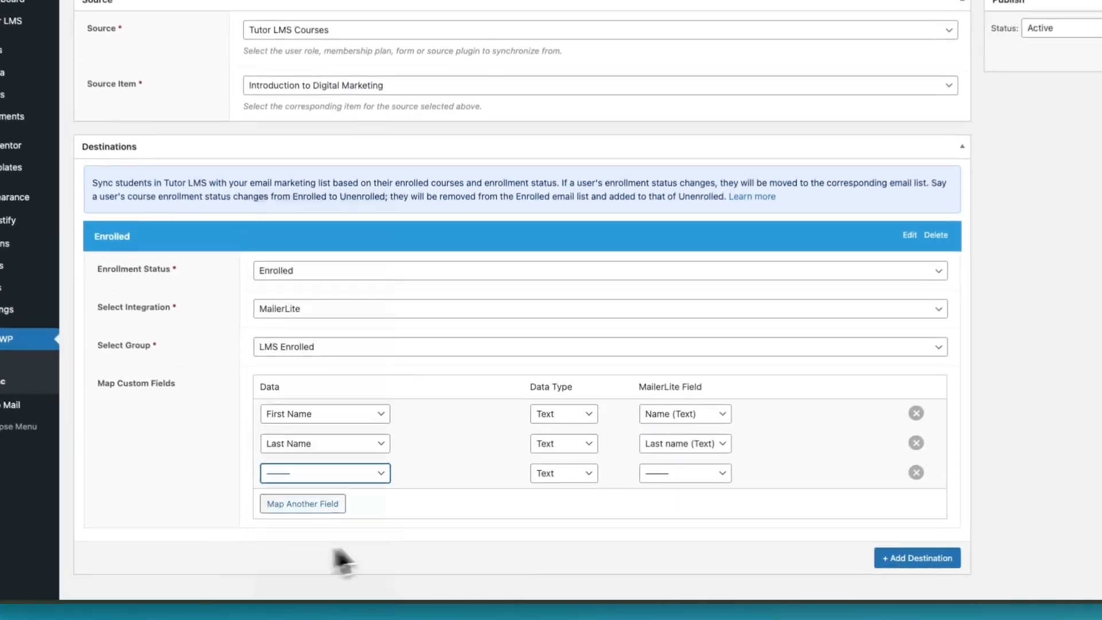
{"action": "left_click", "coordinate": [647, 494]}
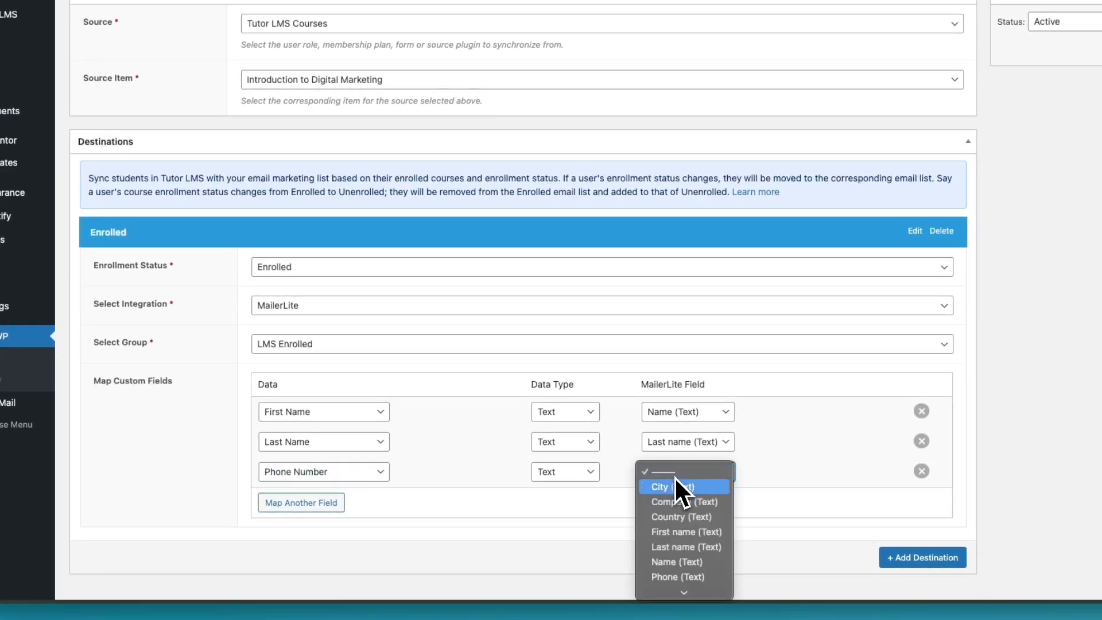
{"action": "left_click", "coordinate": [678, 576]}
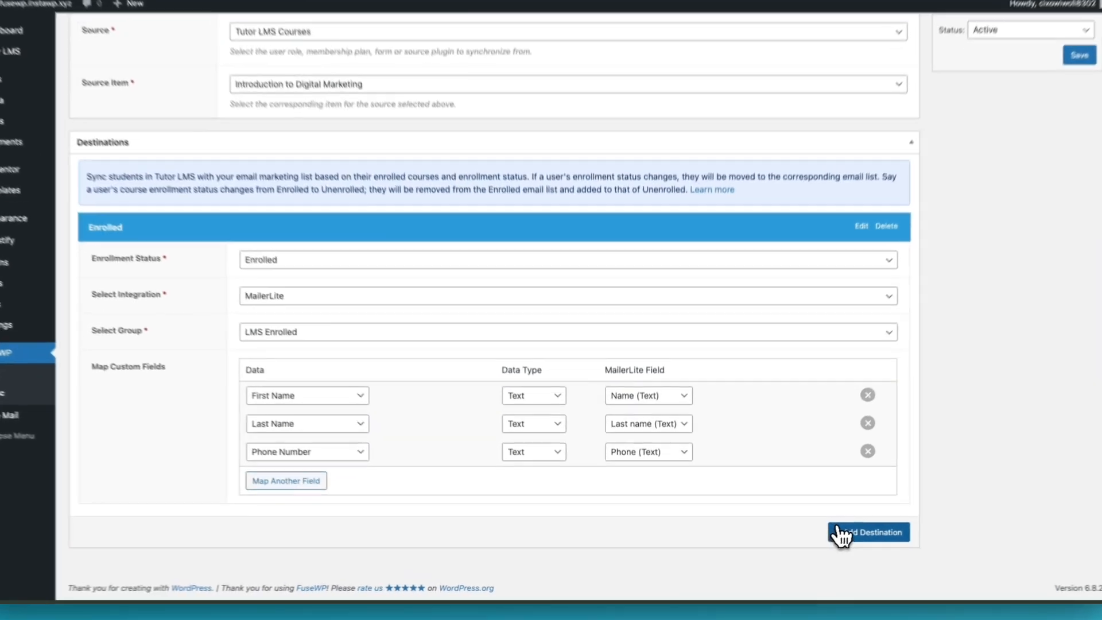
Add a second destination for enrollment status Unenrolled, using the MailerLite integration and the LMS Unenrolled group.
{"action": "left_click", "coordinate": [821, 540]}
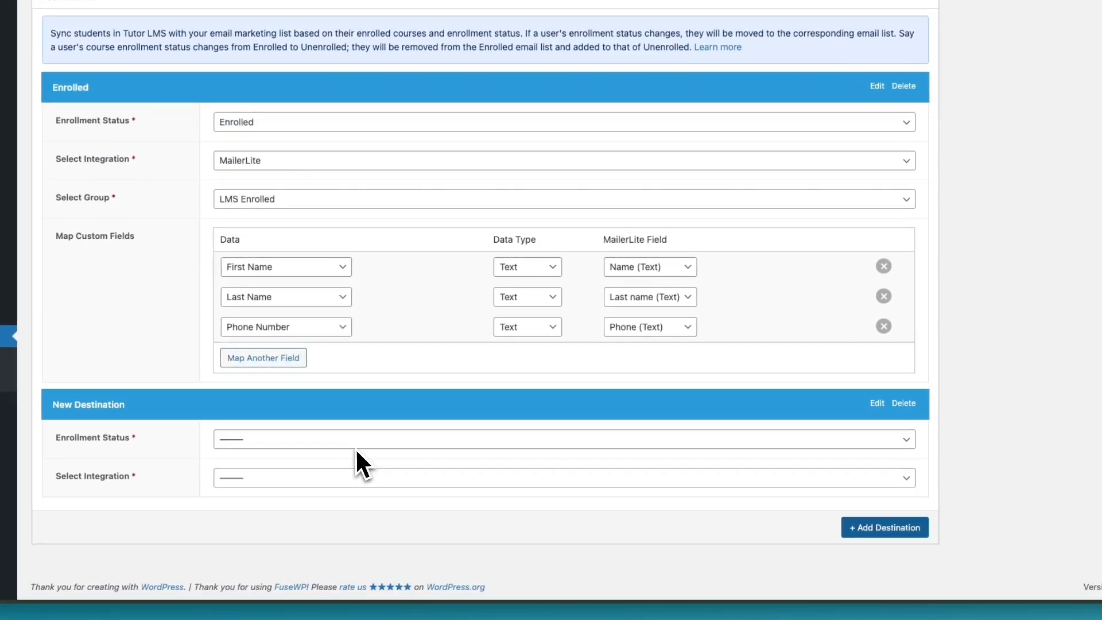
{"action": "left_click", "coordinate": [356, 446]}
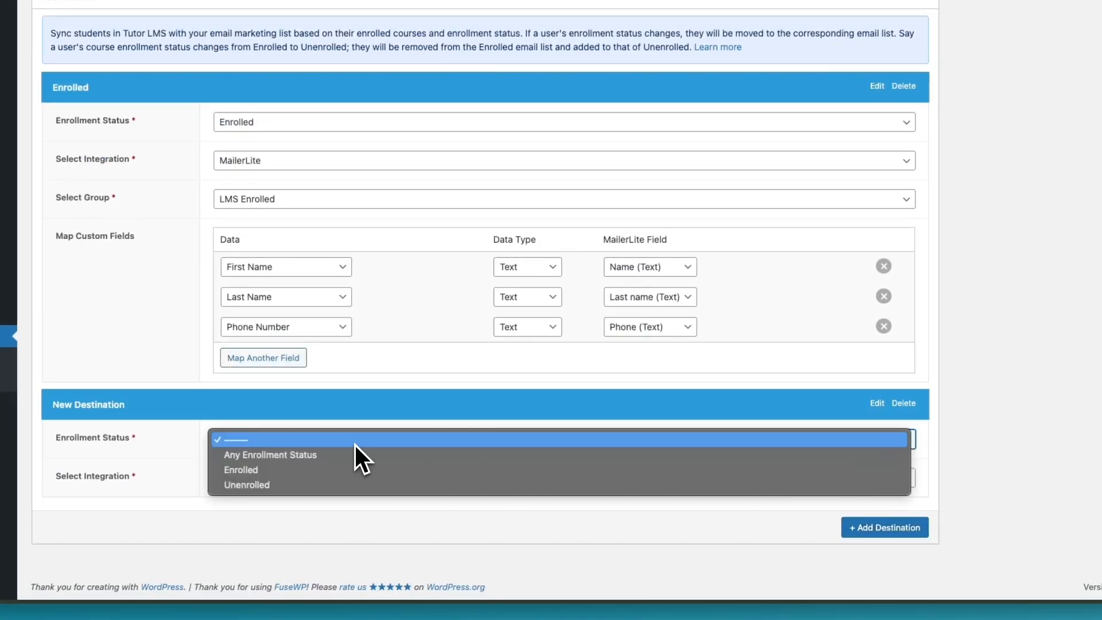
{"action": "left_click", "coordinate": [333, 485]}
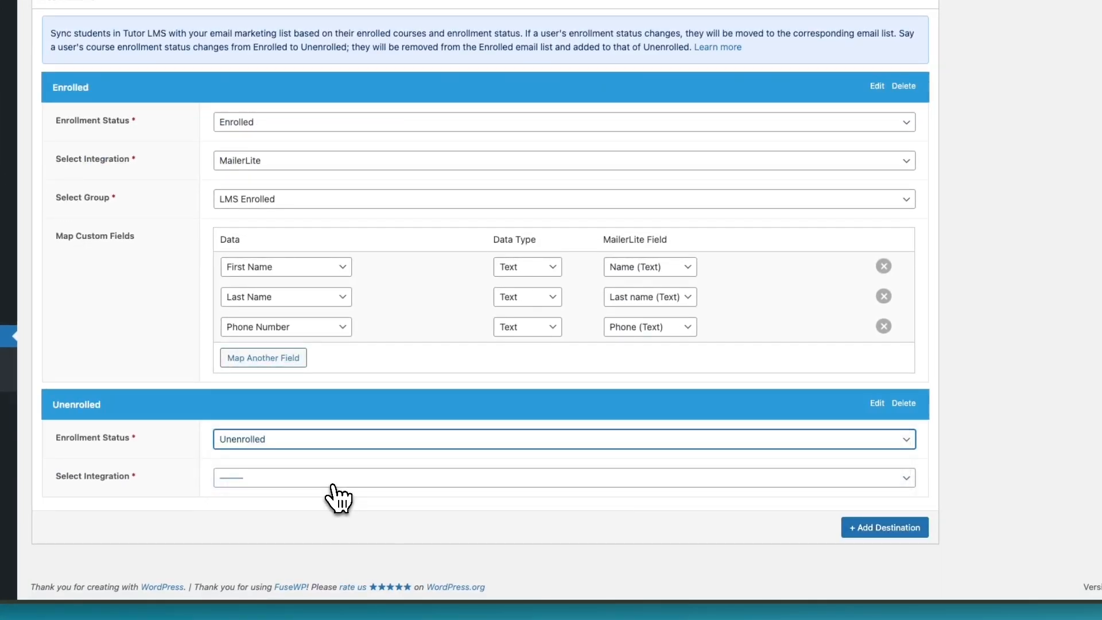
{"action": "left_click", "coordinate": [333, 480]}
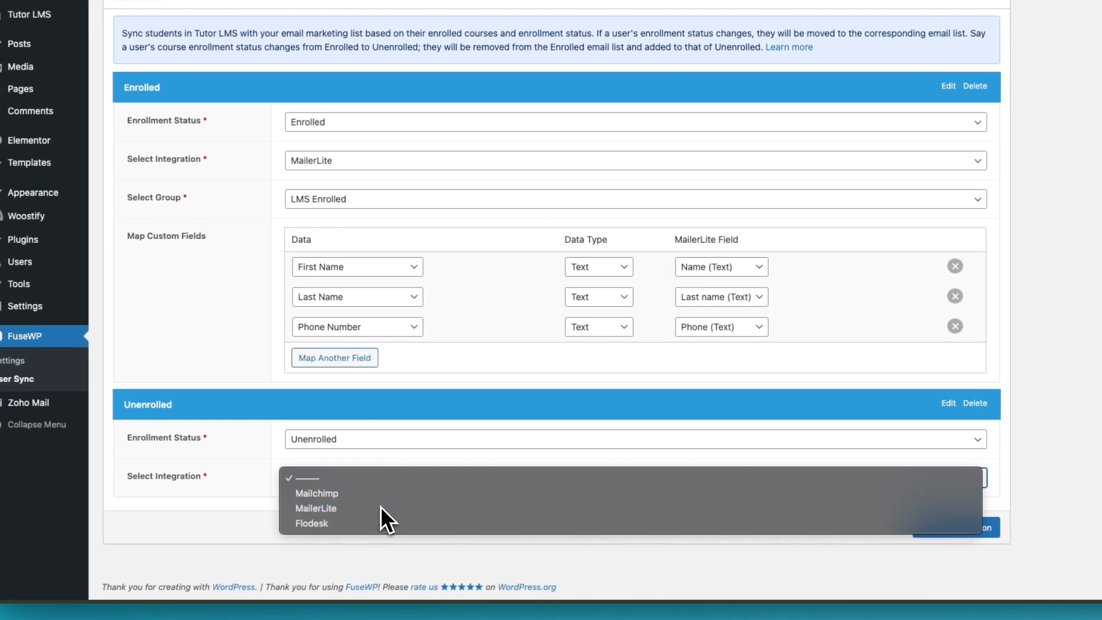
{"action": "left_click", "coordinate": [319, 508]}
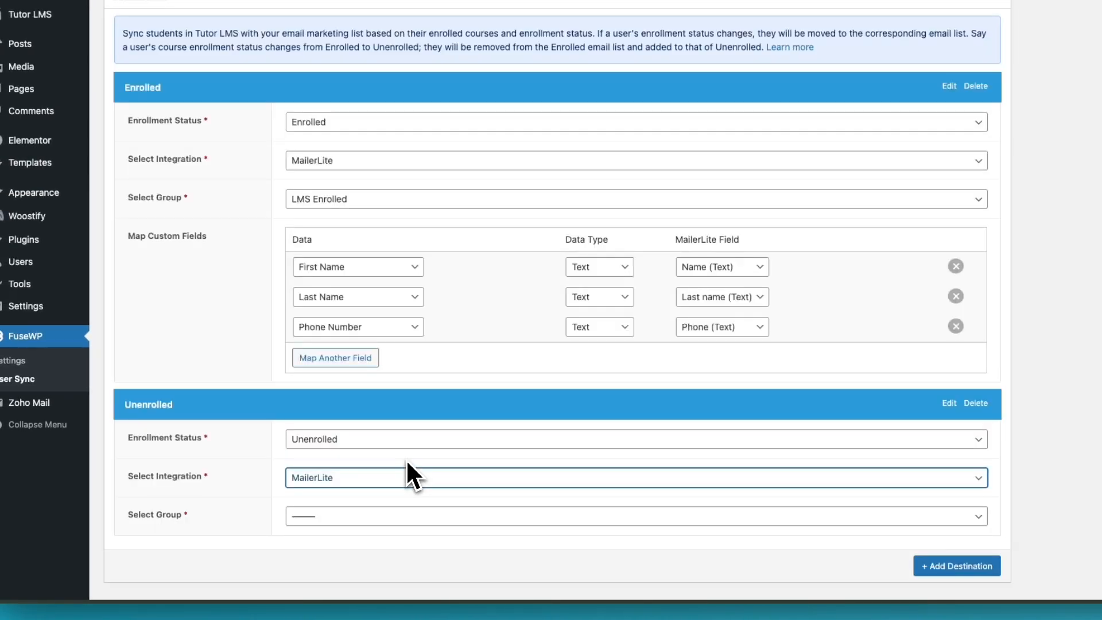
{"action": "scroll", "coordinate": [416, 460], "scroll_direction": "down", "scroll_amount": 1}
{"action": "left_click", "coordinate": [395, 479]}
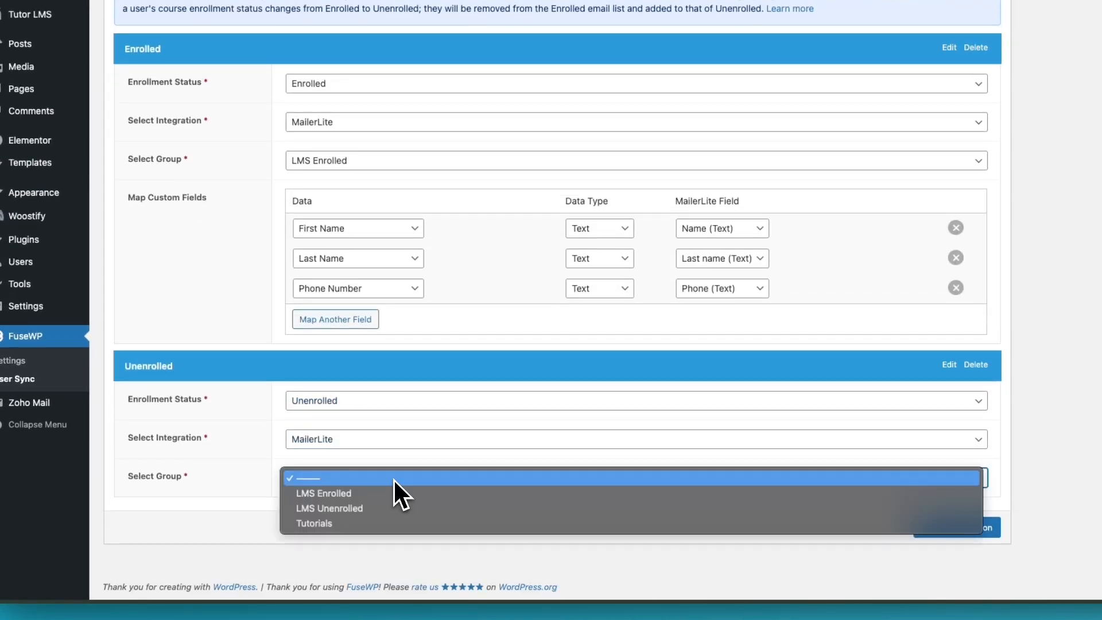
{"action": "left_click", "coordinate": [375, 508]}
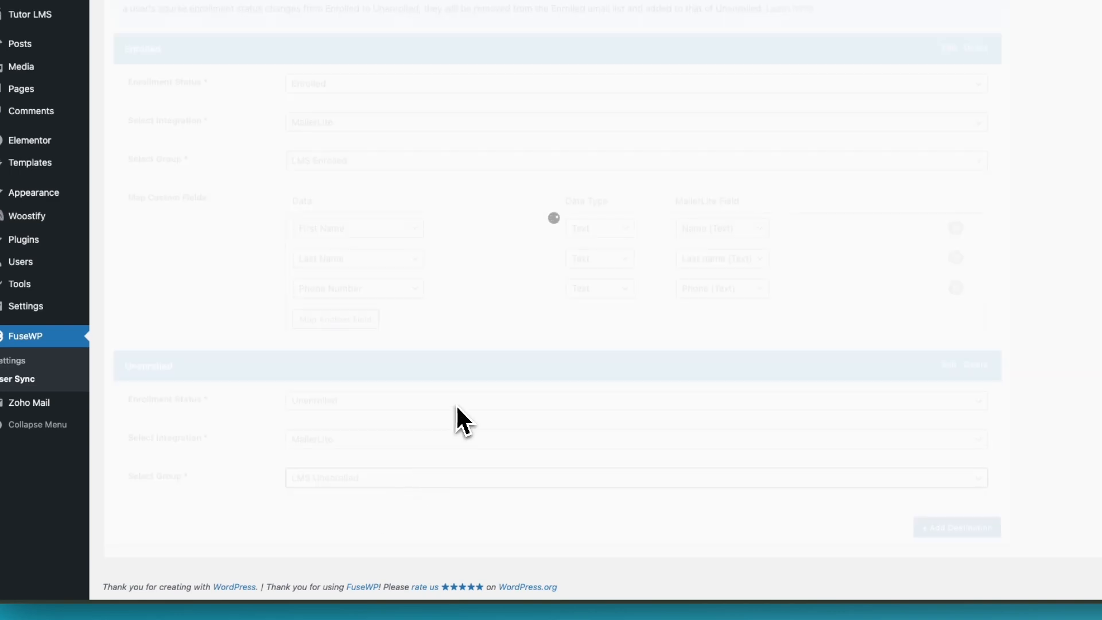
Check the Unenrolled destination's field mappings and save the sync rule with Active status.
{"action": "scroll", "coordinate": [458, 418], "scroll_direction": "down", "scroll_amount": 3}
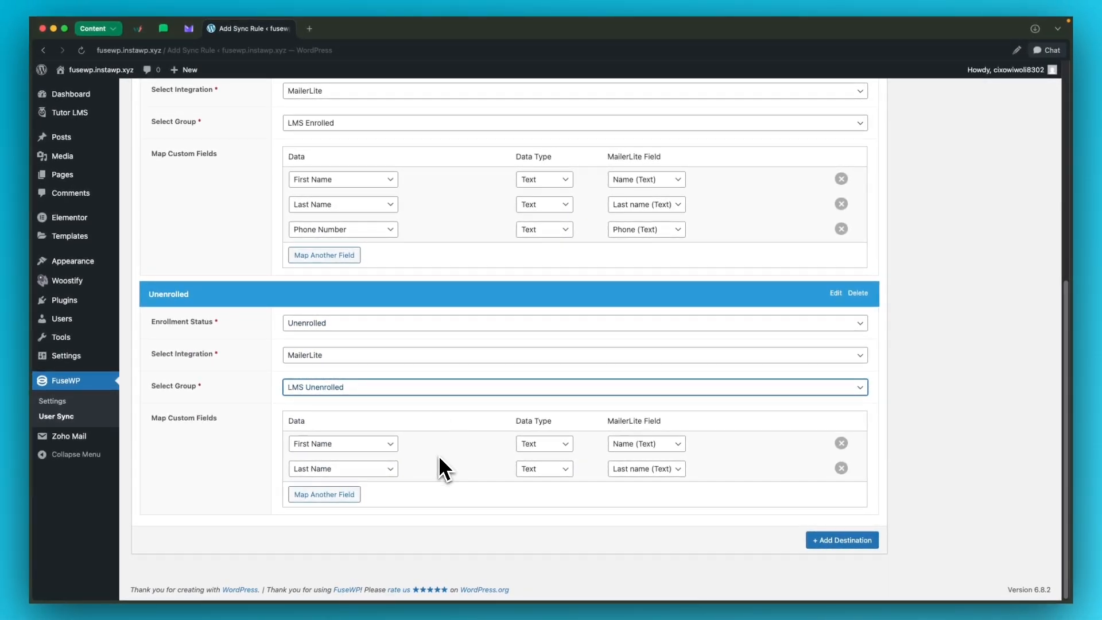
{"action": "scroll", "coordinate": [445, 468], "scroll_direction": "up", "scroll_amount": 10}
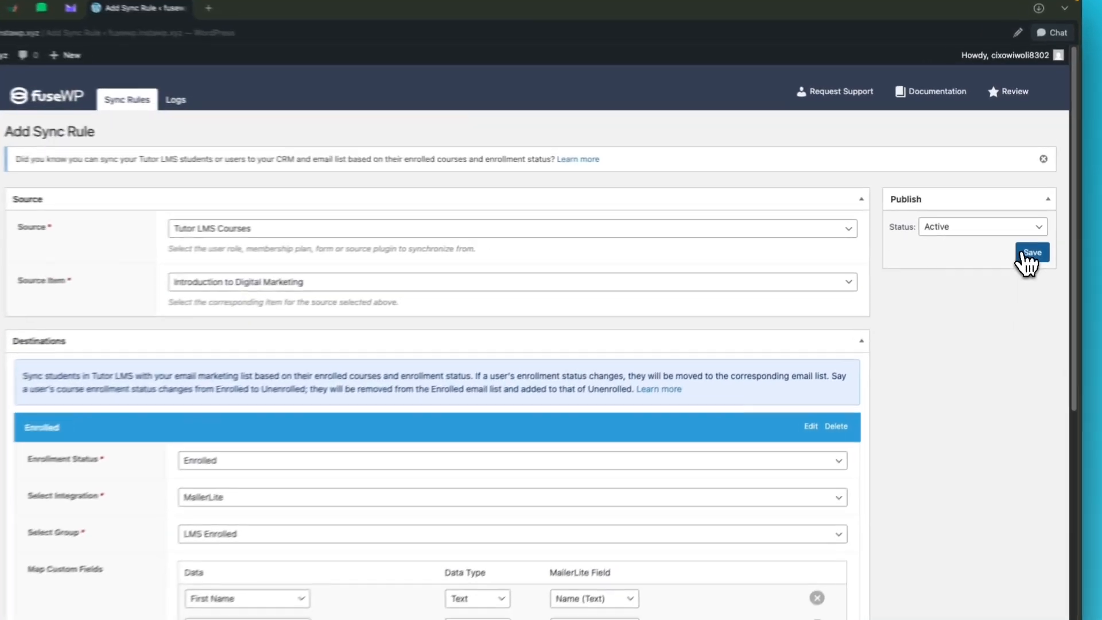
{"action": "left_click", "coordinate": [1023, 258]}
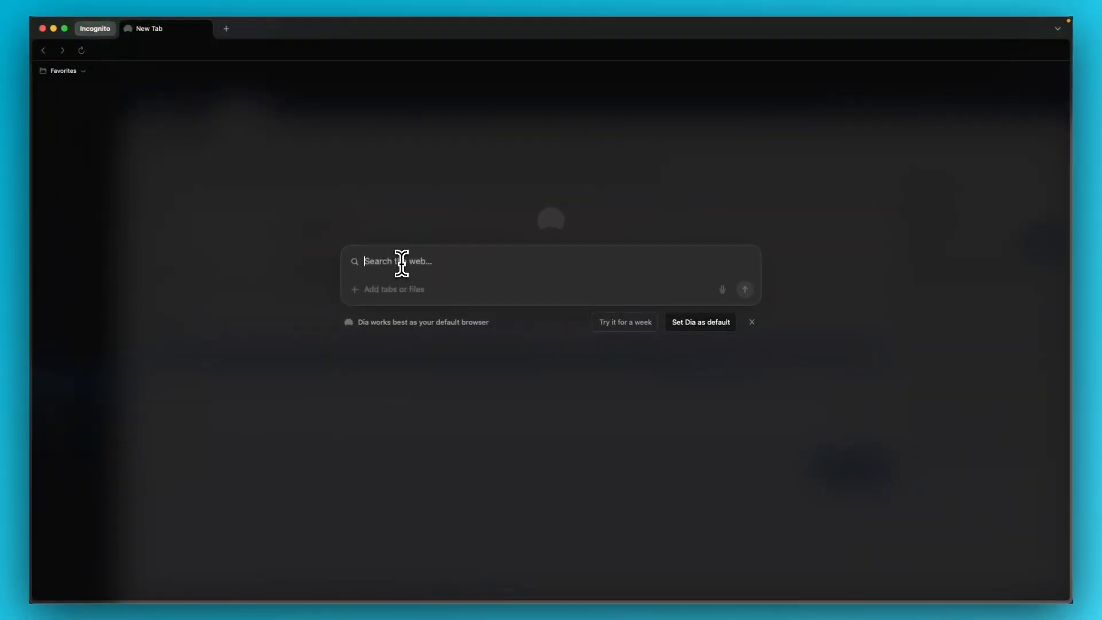
In the incognito browser window, open the site's public course catalog at fusewp.instawp.xyz/courses.
{"action": "type", "text": "https://fusewp.instawp.xyz/dashboard/enrolled-courses/"}
{"action": "left_click_drag", "start_coordinate": [608, 262], "coordinate": [483, 272]}
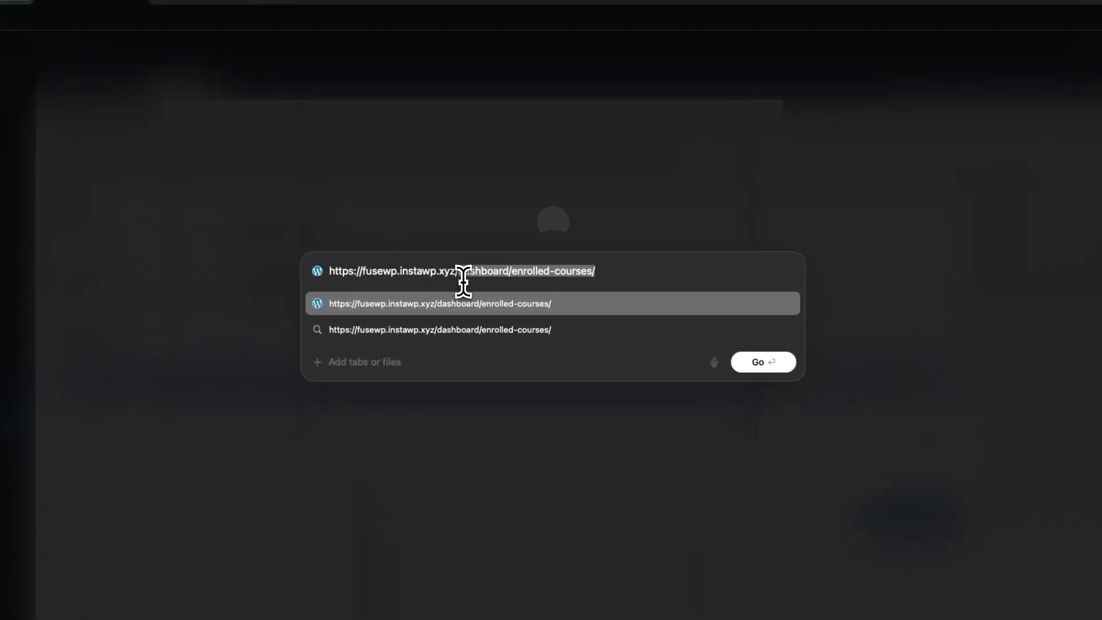
{"action": "type", "text": "courses"}
{"action": "key", "text": "Return"}
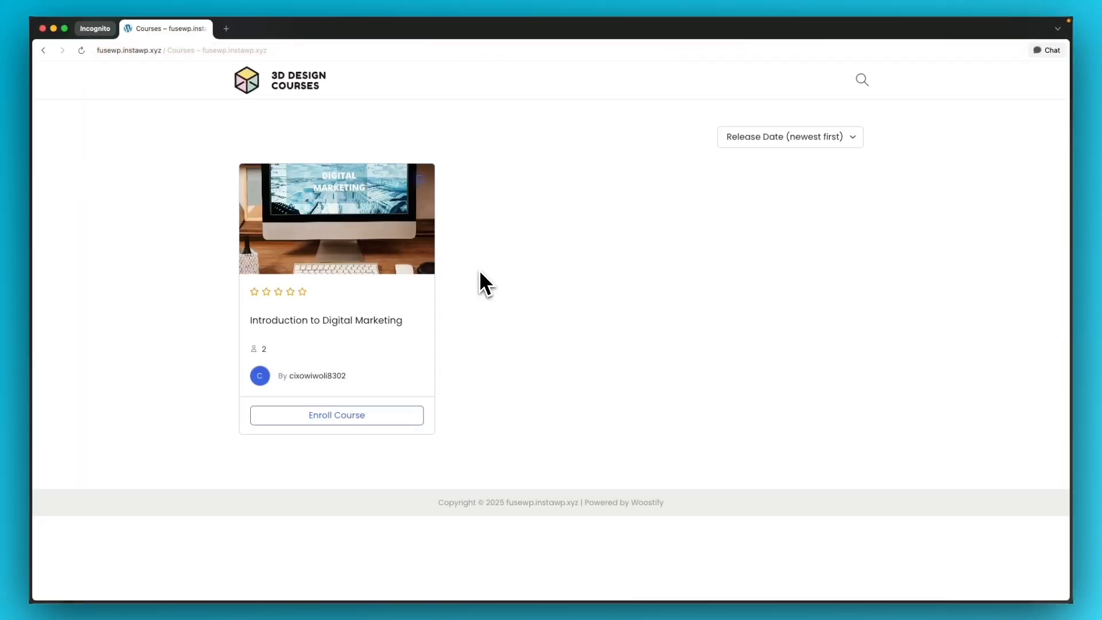
Start enrolling in Introduction to Digital Marketing and register a new student account with name, username, e-mail and a confirmed password.
{"action": "left_click", "coordinate": [373, 422]}
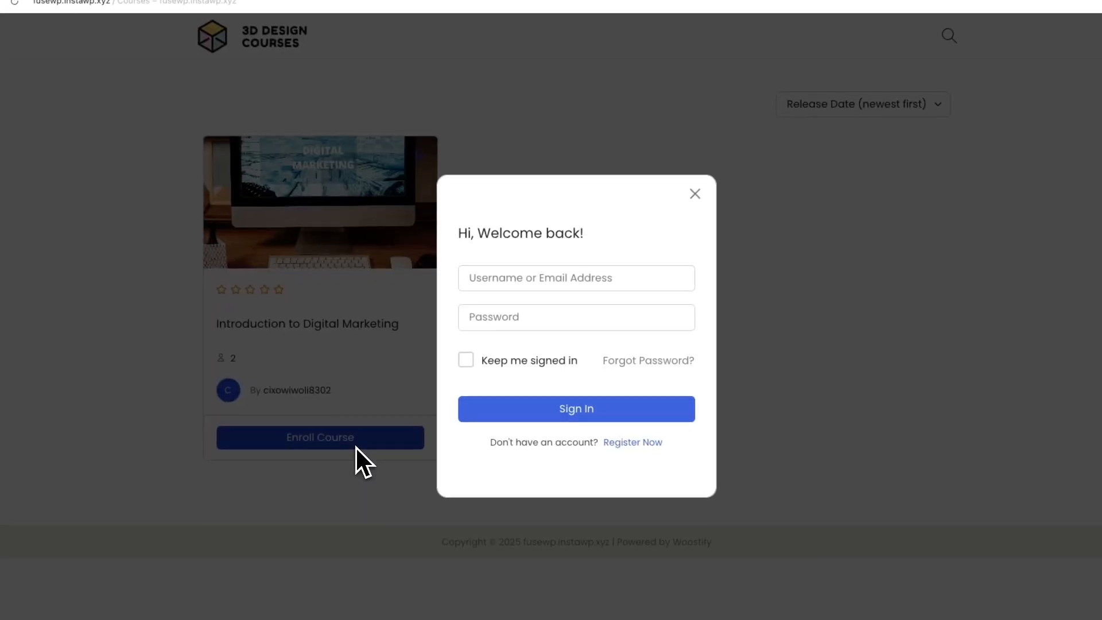
{"action": "left_click", "coordinate": [623, 442]}
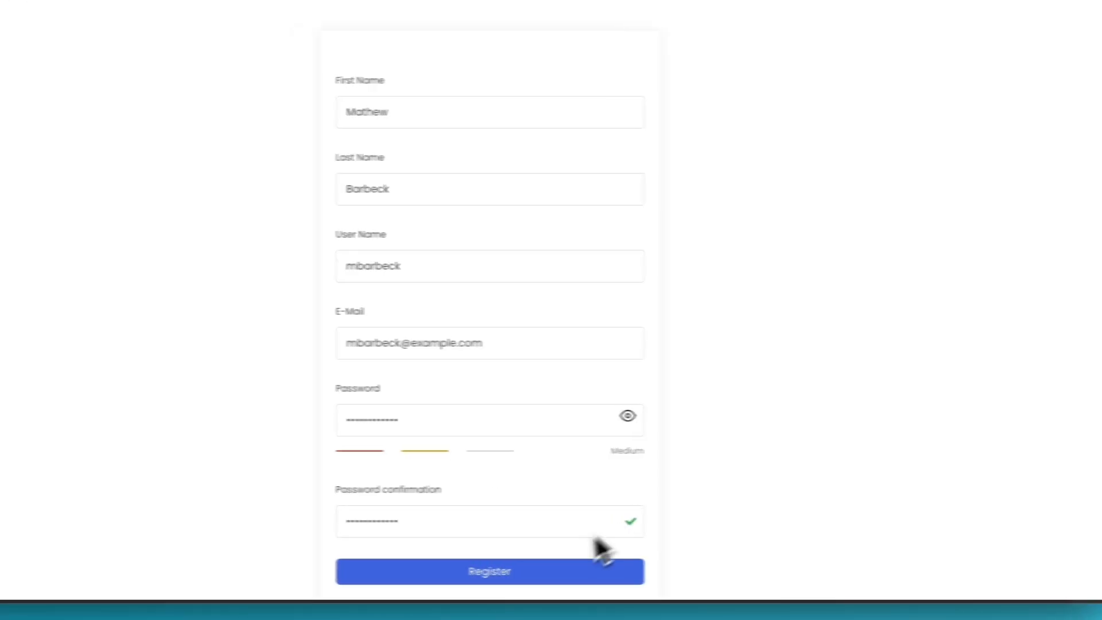
{"action": "left_click", "coordinate": [459, 563]}
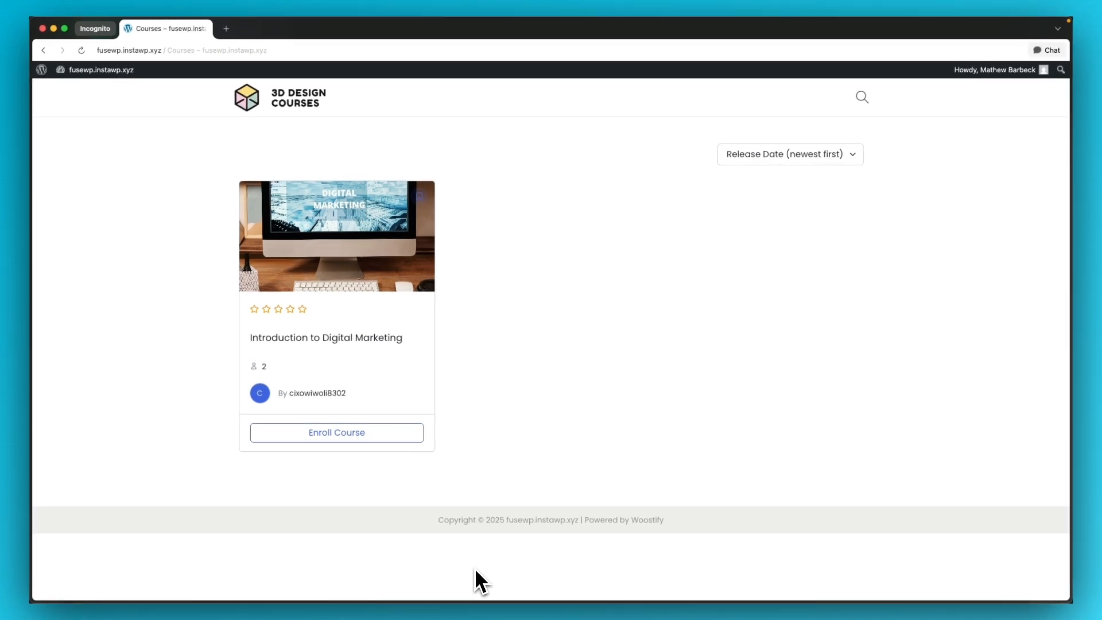
Enroll the student in Introduction to Digital Marketing, mark the What is Digital Marketing? lesson as complete and return to the course page.
{"action": "left_click", "coordinate": [365, 436]}
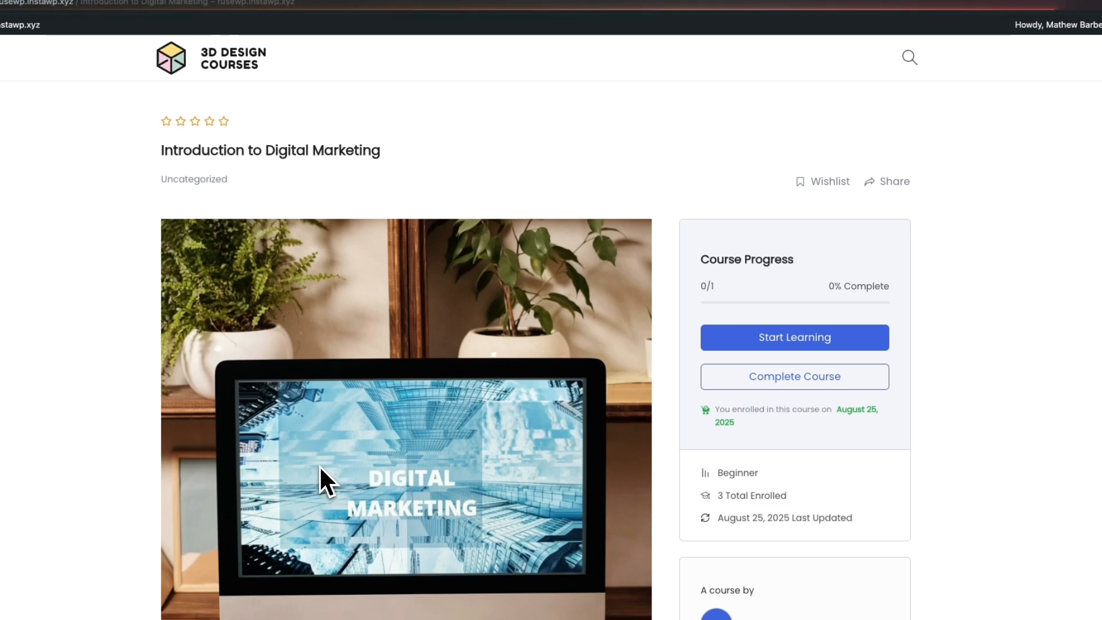
{"action": "left_click", "coordinate": [791, 340]}
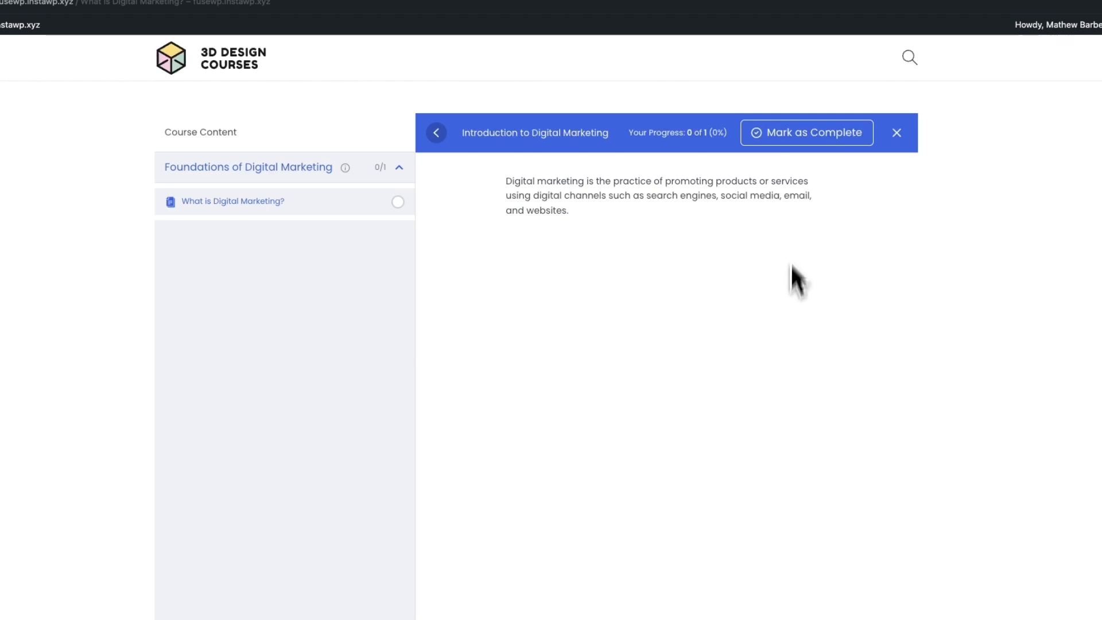
{"action": "left_click", "coordinate": [801, 140]}
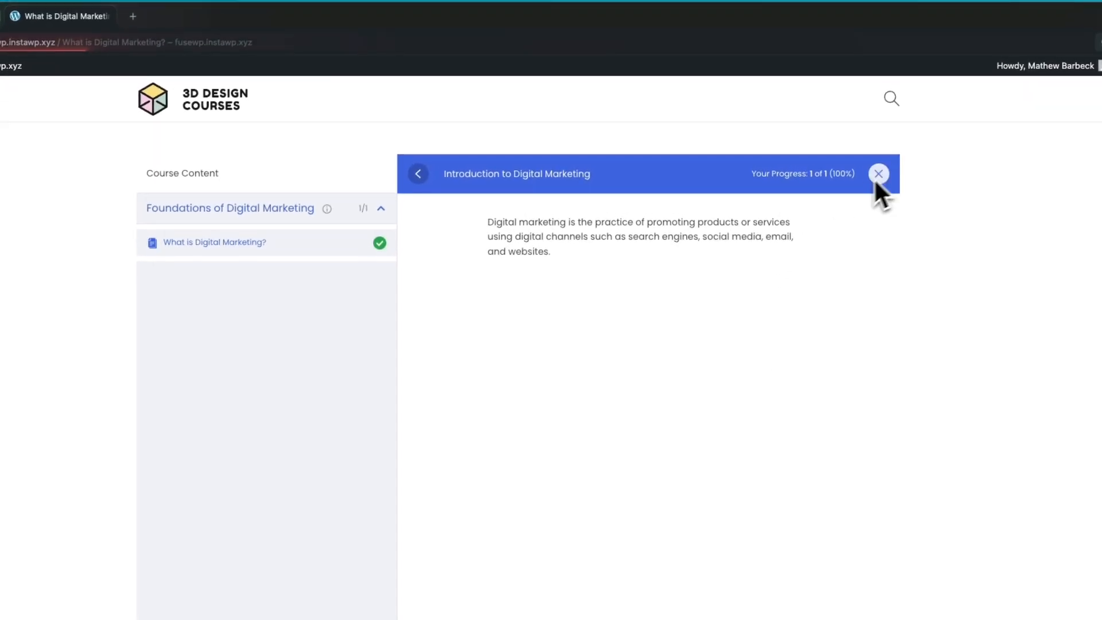
{"action": "left_click", "coordinate": [877, 176]}
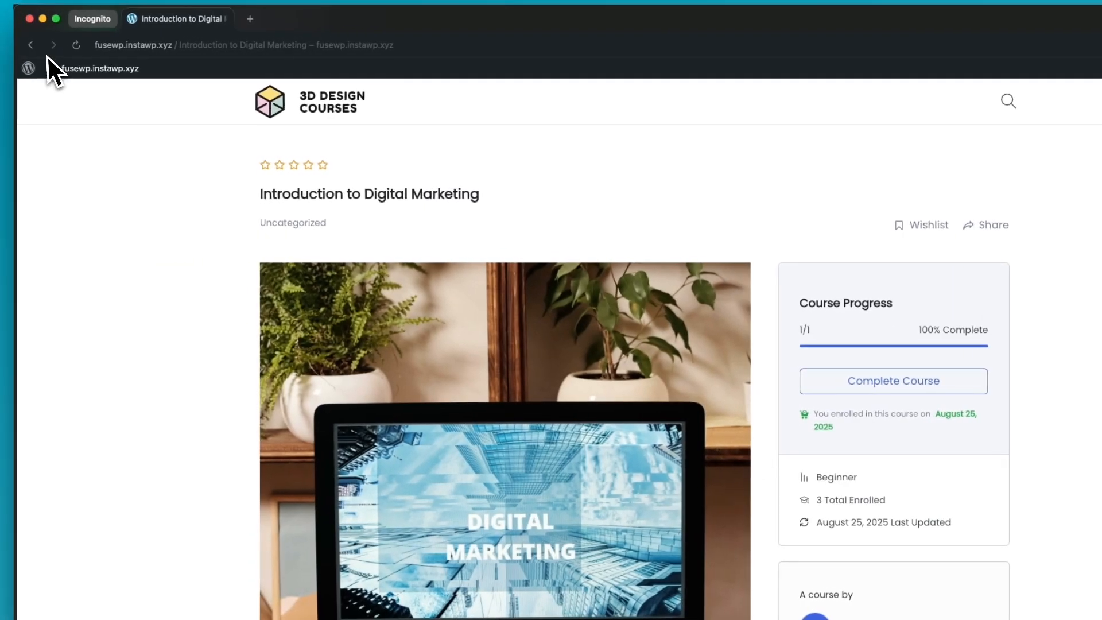
Switch to the MailerLite groups page in the main browser window and reload it to check the groups' subscriber counts.
{"action": "left_click", "coordinate": [44, 19]}
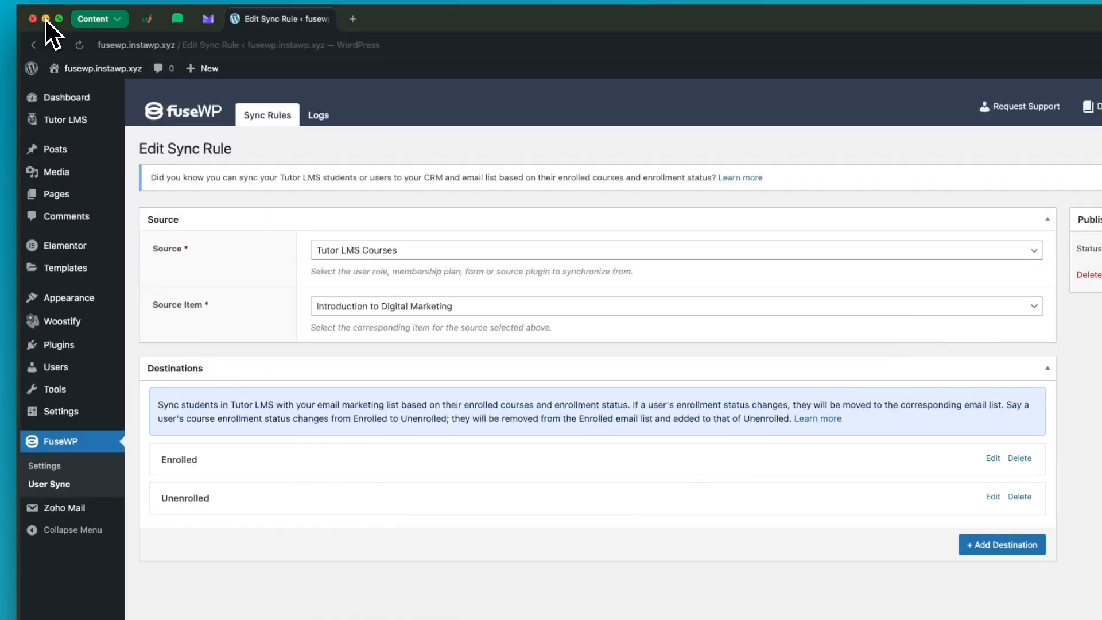
{"action": "left_click", "coordinate": [176, 19]}
{"action": "key", "text": "ctrl+super+f"}
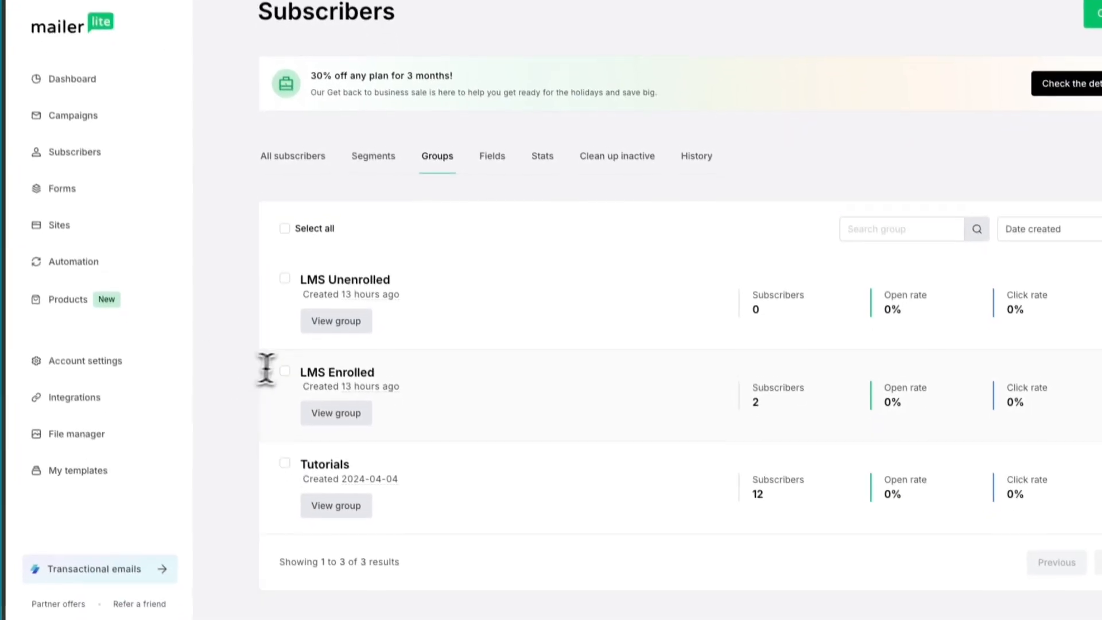
{"action": "right_click", "coordinate": [518, 402]}
{"action": "left_click", "coordinate": [543, 454]}
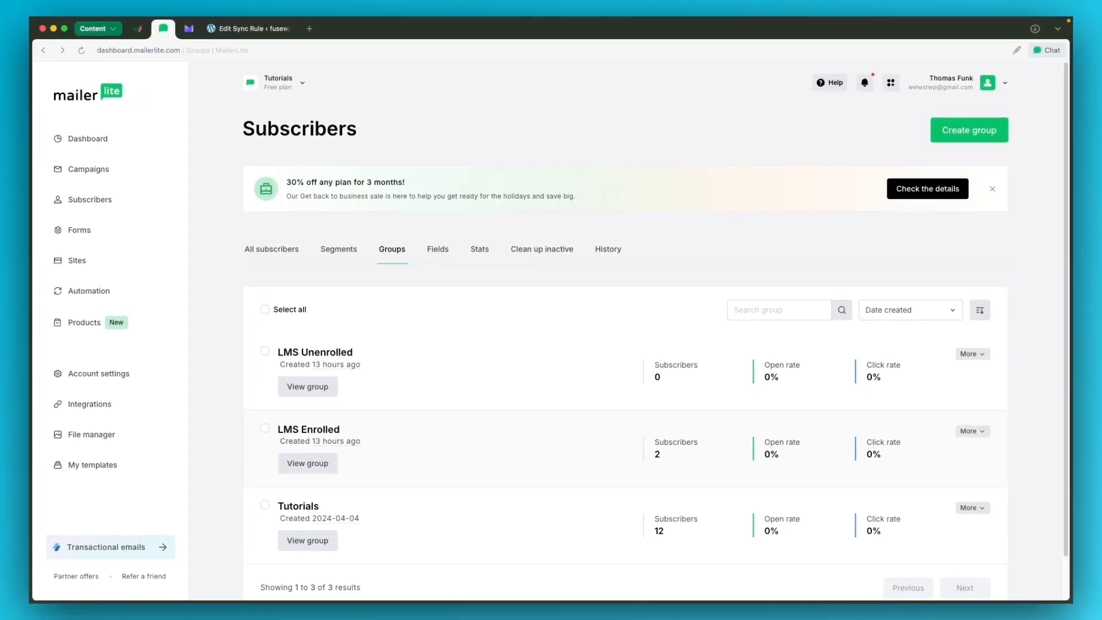
{"action": "right_click", "coordinate": [494, 457]}
{"action": "left_click", "coordinate": [518, 506]}
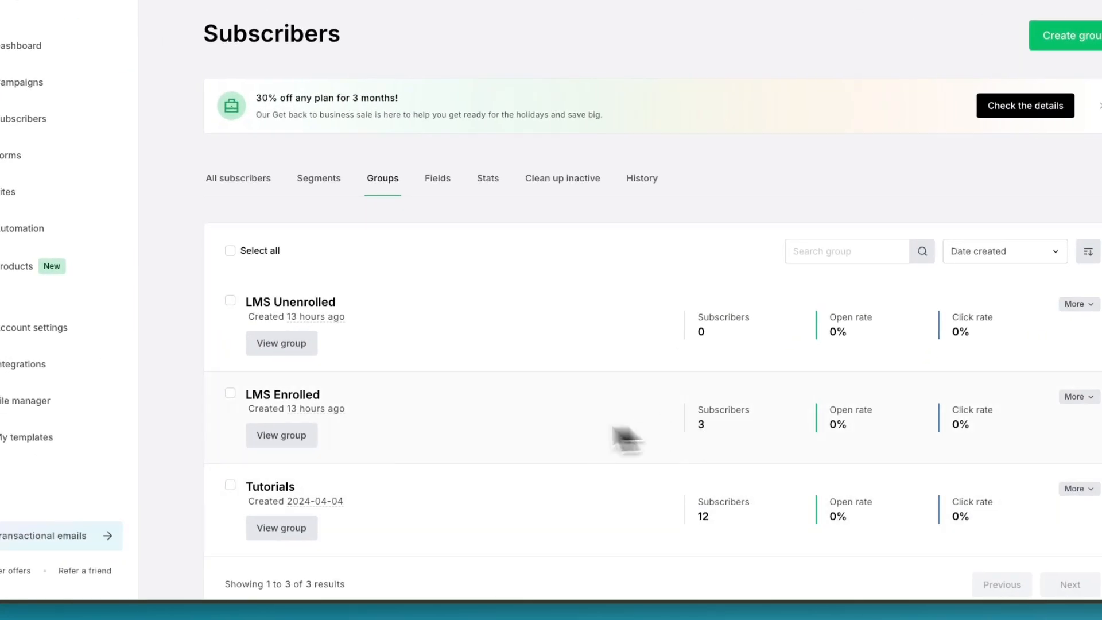
View the LMS Enrolled group and look through its subscribers for the newly registered student.
{"action": "left_click", "coordinate": [298, 444]}
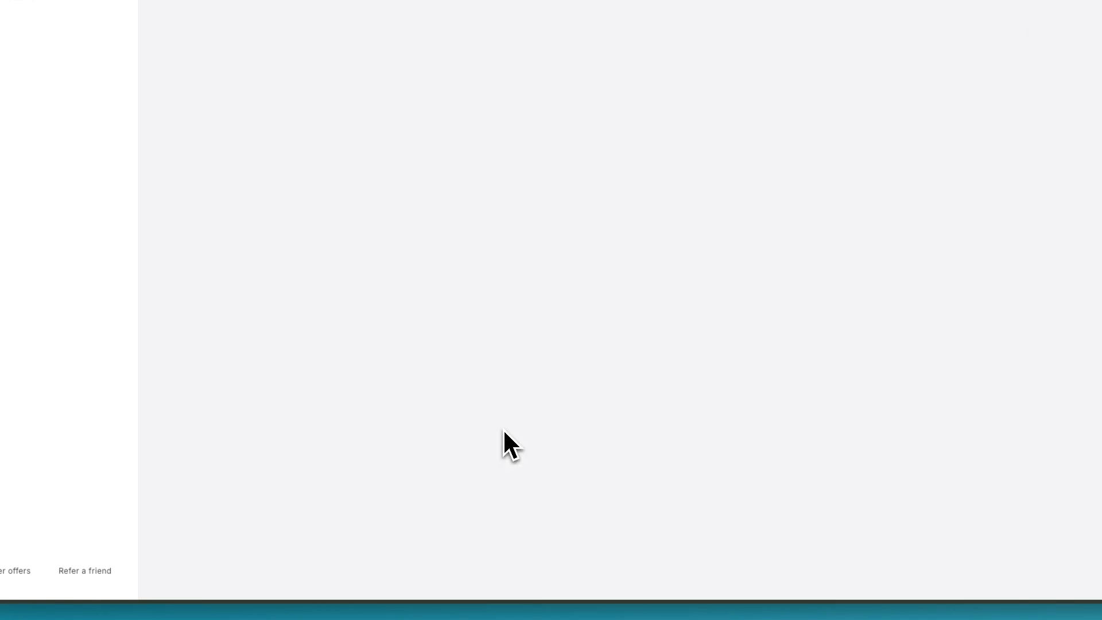
{"action": "scroll", "coordinate": [501, 425], "scroll_direction": "down", "scroll_amount": 5}
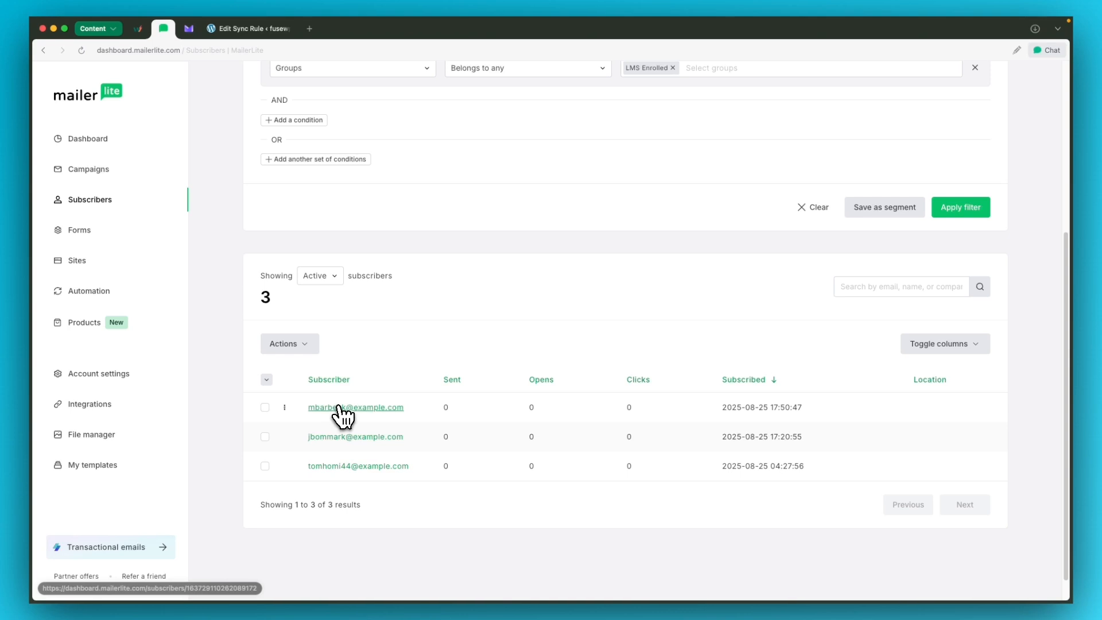
{"action": "scroll", "coordinate": [343, 413], "scroll_direction": "up", "scroll_amount": 5}
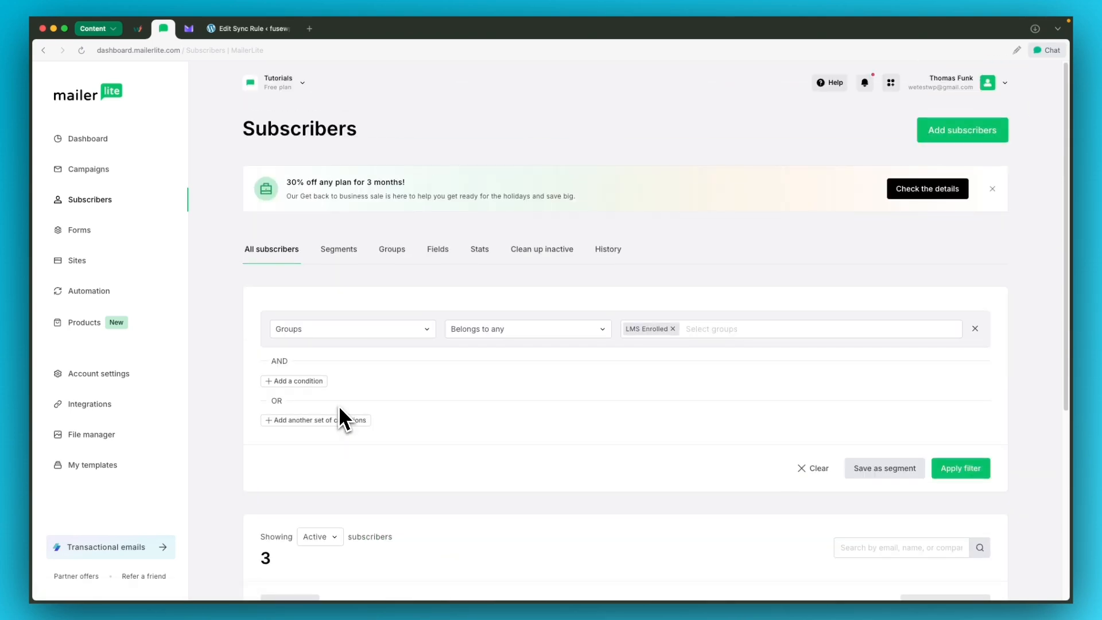